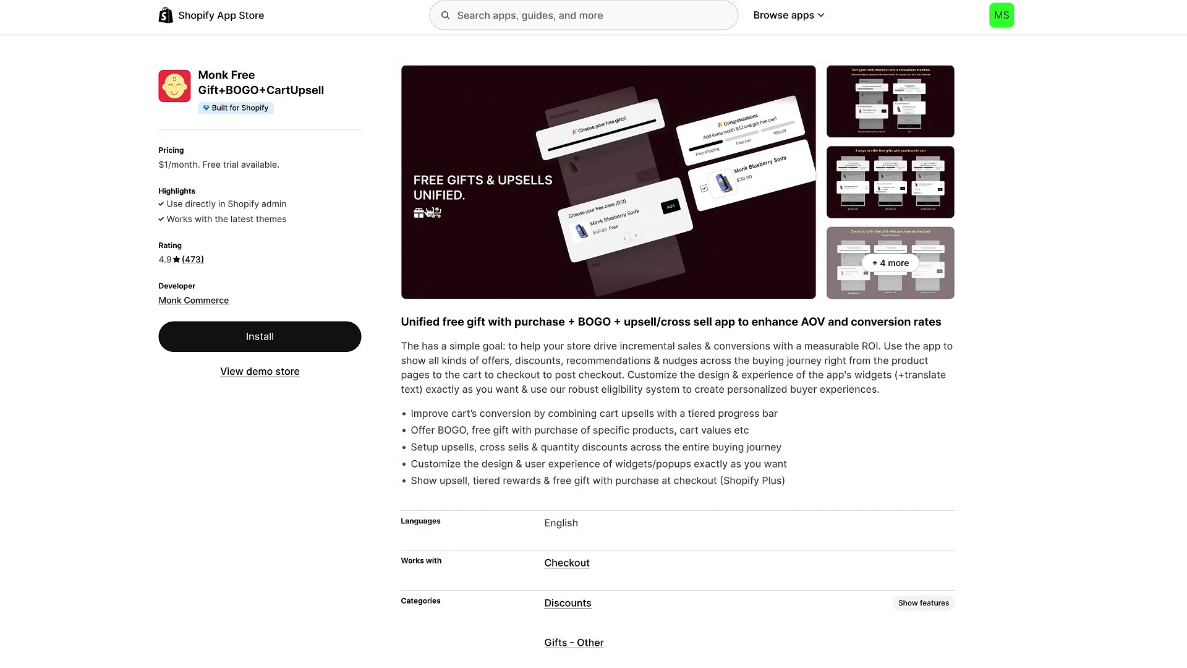
Page through the app's showcase screenshots, from upsell and cross-sell through to the customisation slide.
left_click(430, 211)
key("Right")
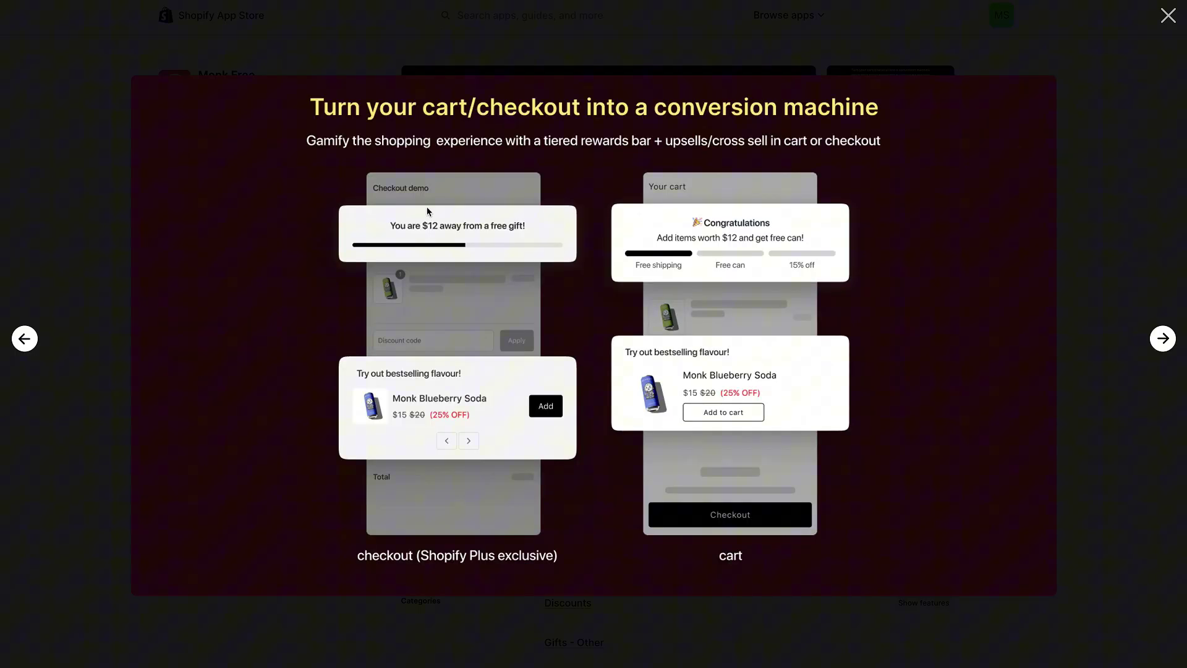
key("Right")
key("Right")
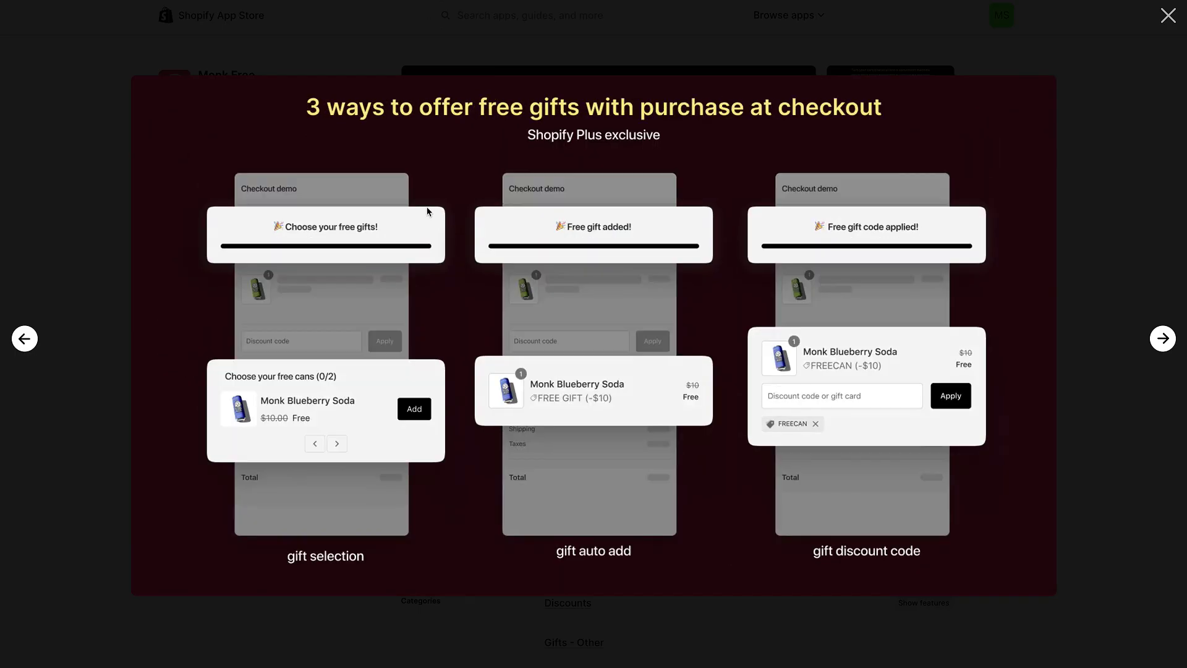
key("Right")
key("Right")
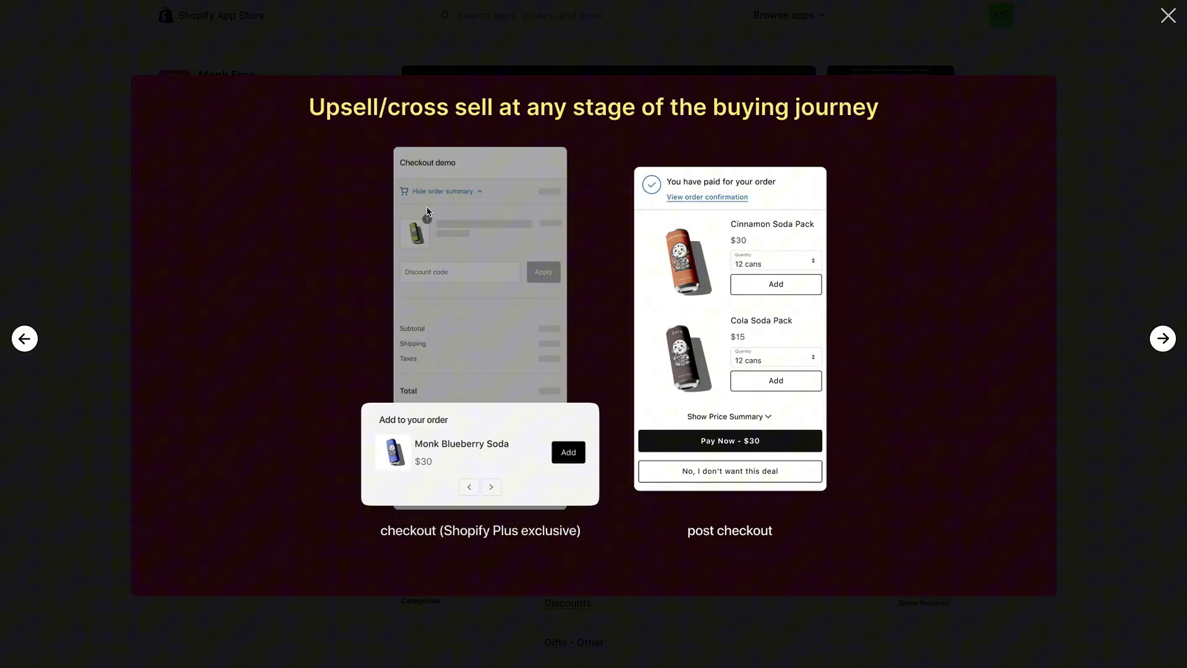
key("Right")
key("Right")
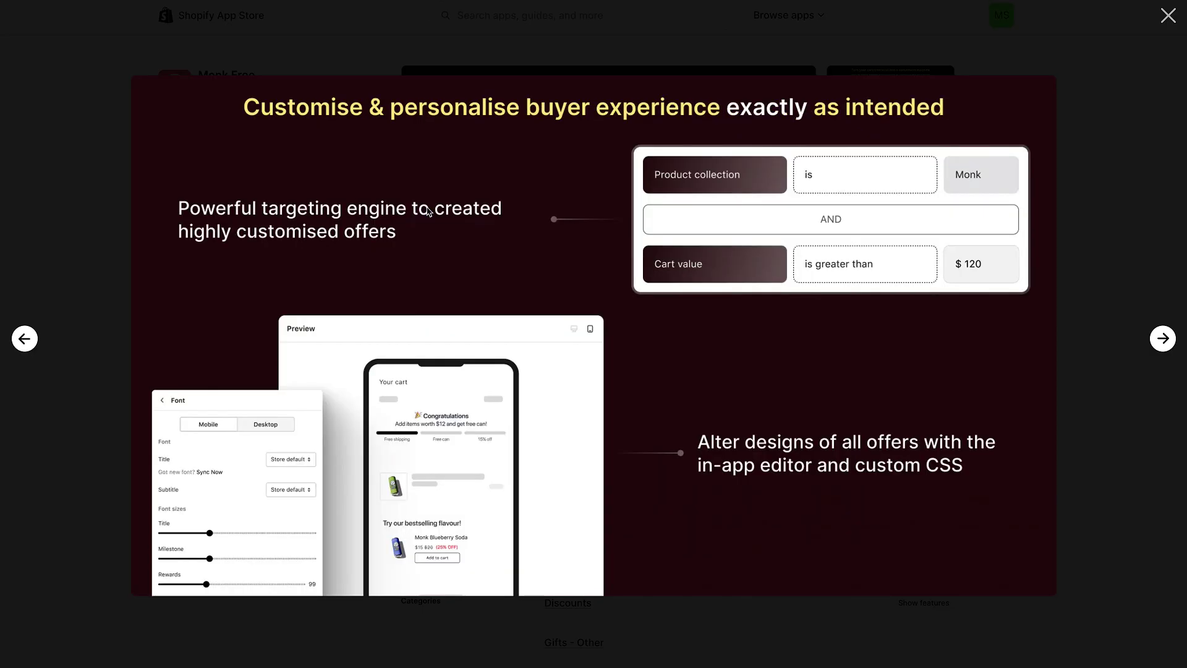
key("Right")
key("Escape")
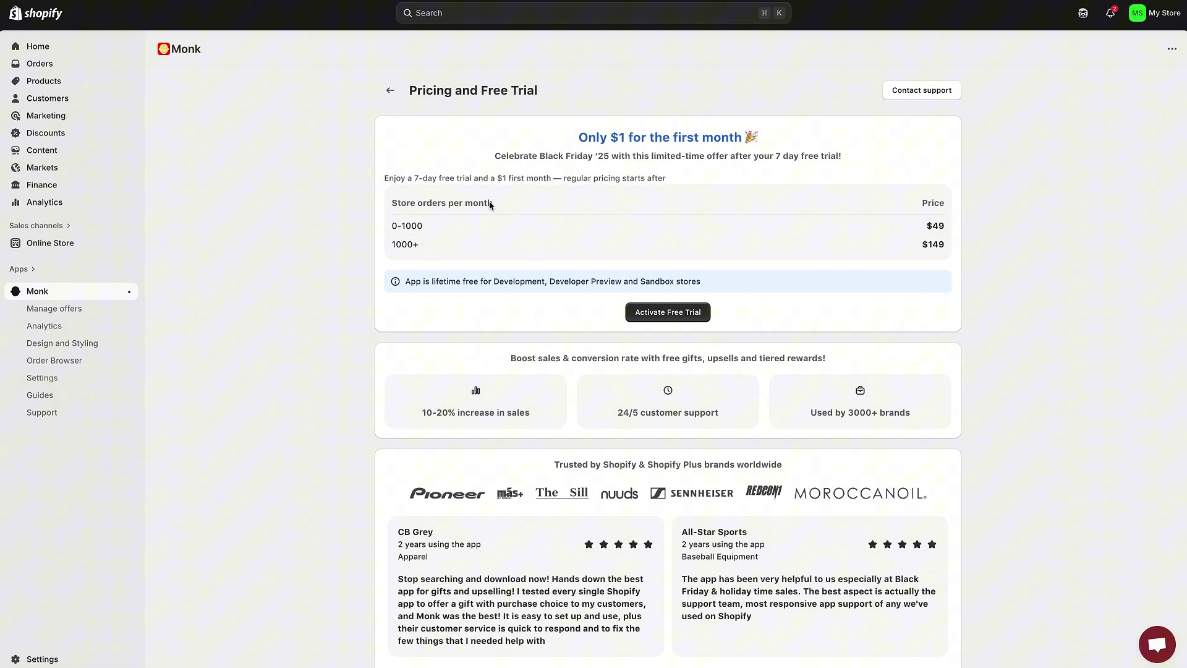
Review the $1 first-month offer and the 7-day free trial terms on the Pricing page.
left_click_drag(758, 137, 732, 136)
left_click(733, 139)
left_click_drag(370, 179, 684, 180)
left_click(685, 179)
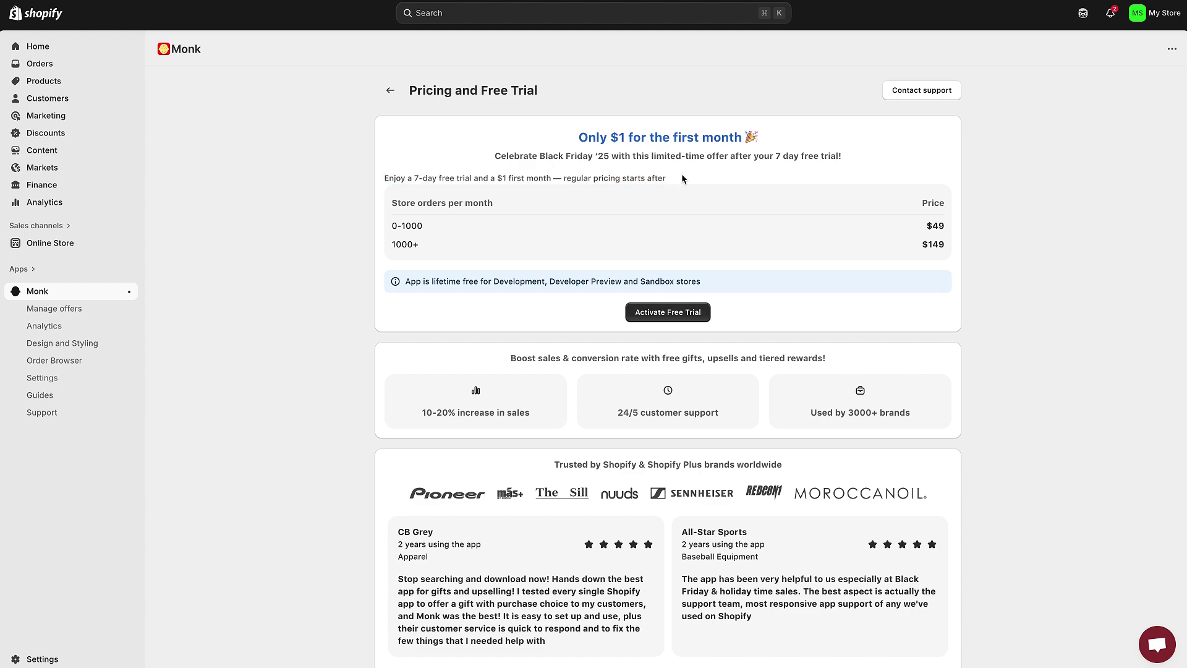
Start the 7-day free trial, enable the Monk app embed on the live theme, and save the theme.
left_click(670, 320)
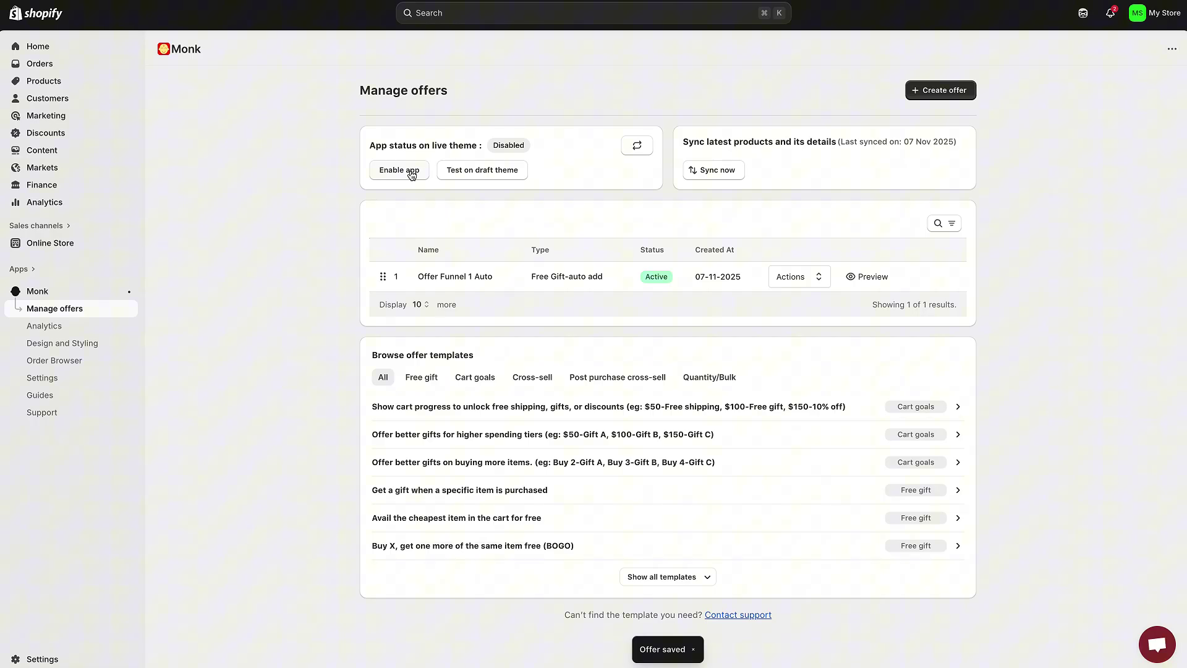
left_click(411, 174)
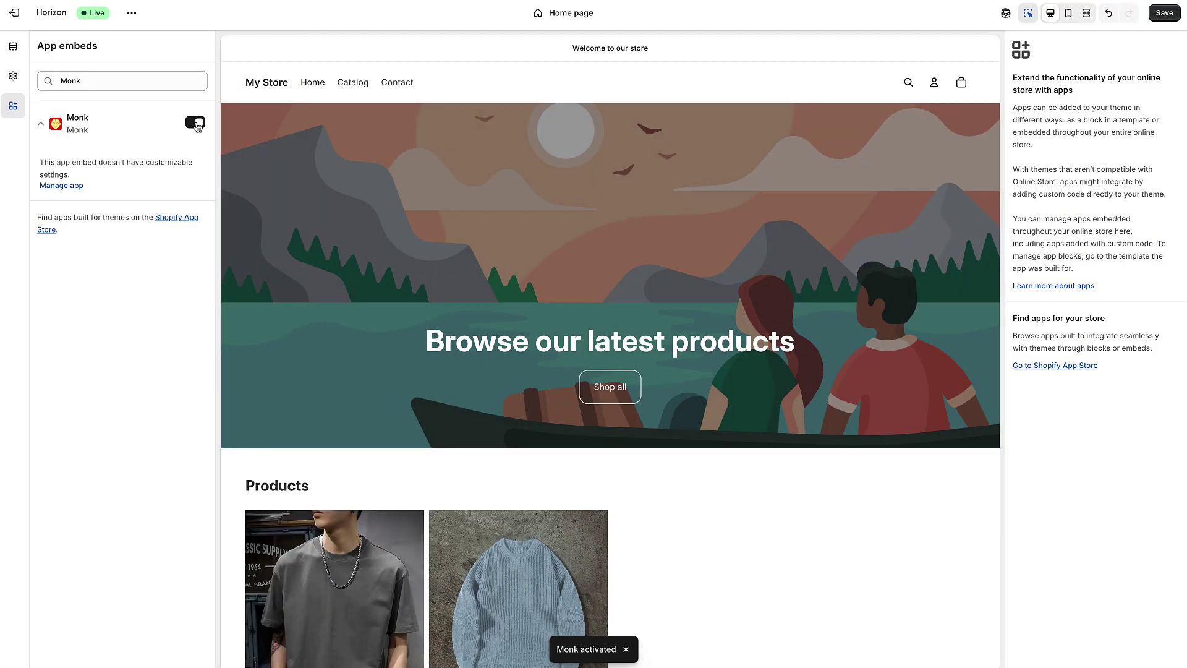
left_click(1157, 17)
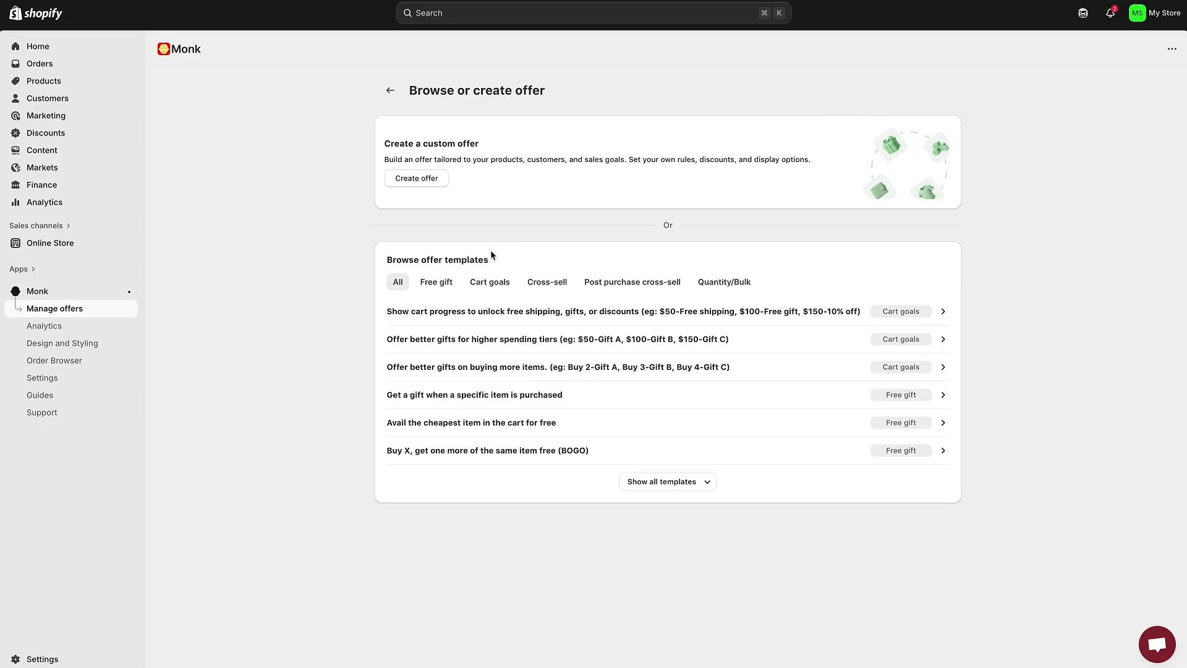
Browse the Cart goals, Cross-sell, Post purchase cross-sell and Quantity/Bulk templates, ending on Free gift.
left_click(439, 282)
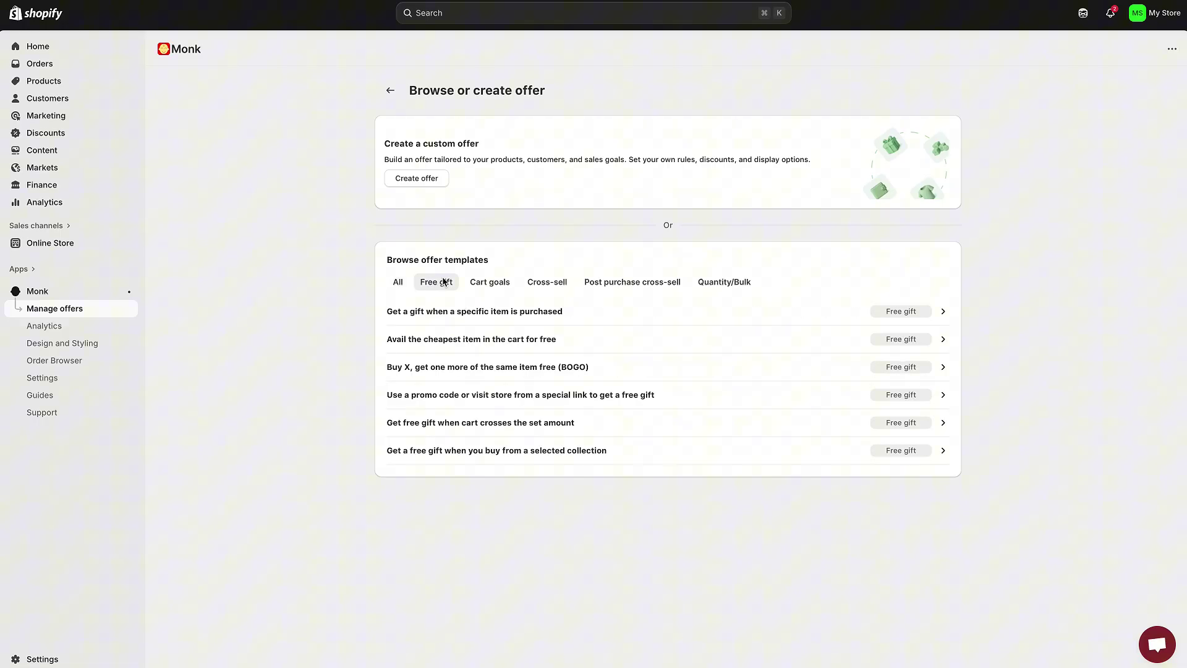
left_click(484, 283)
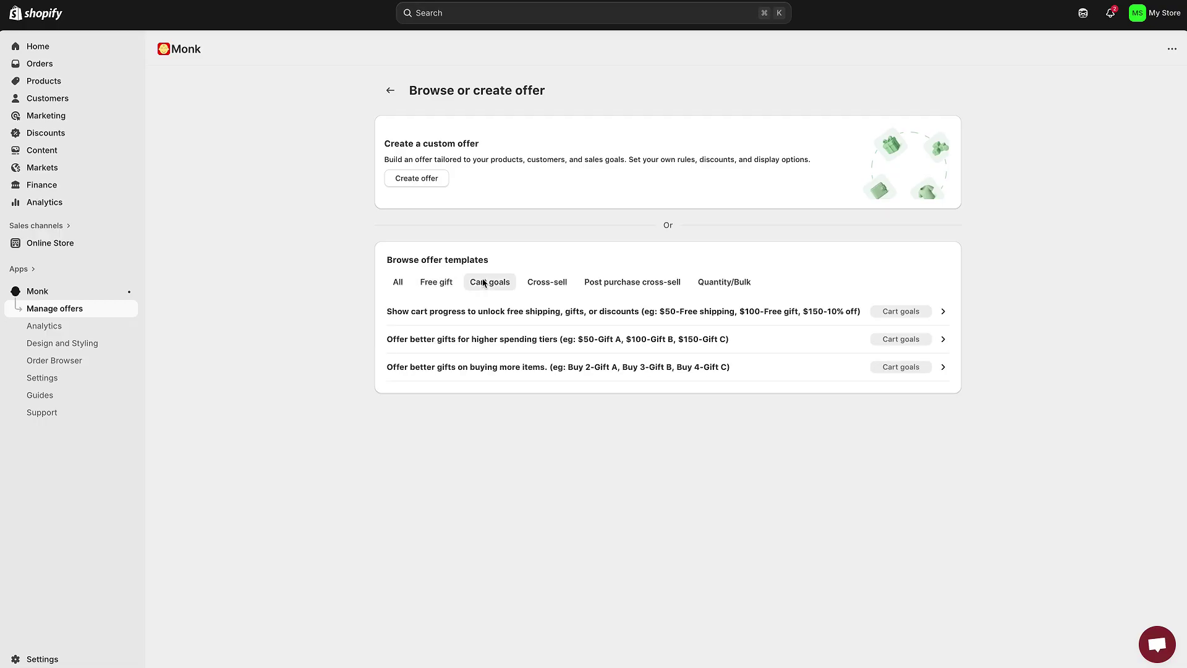
left_click(535, 283)
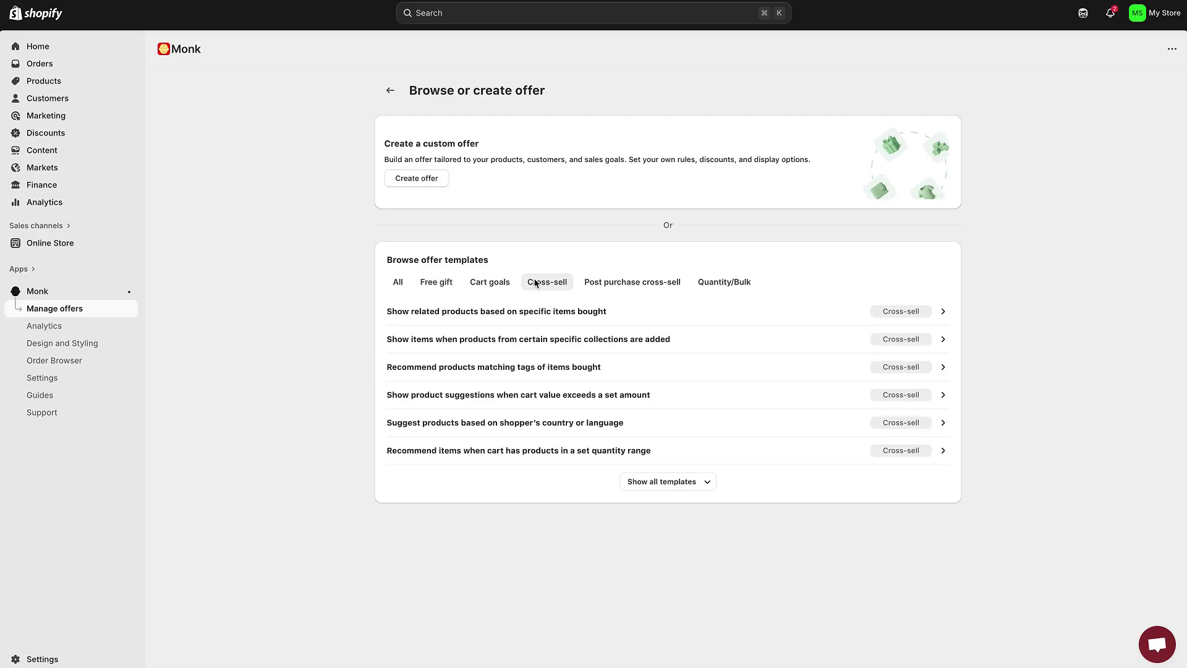
left_click(609, 283)
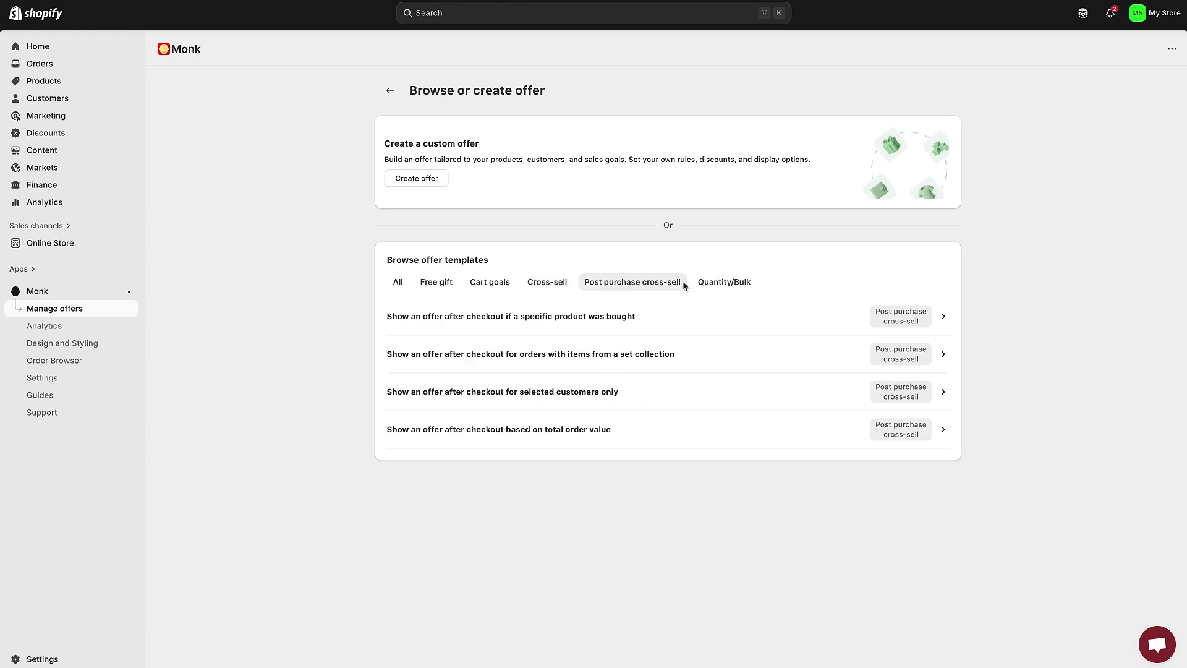
left_click(710, 283)
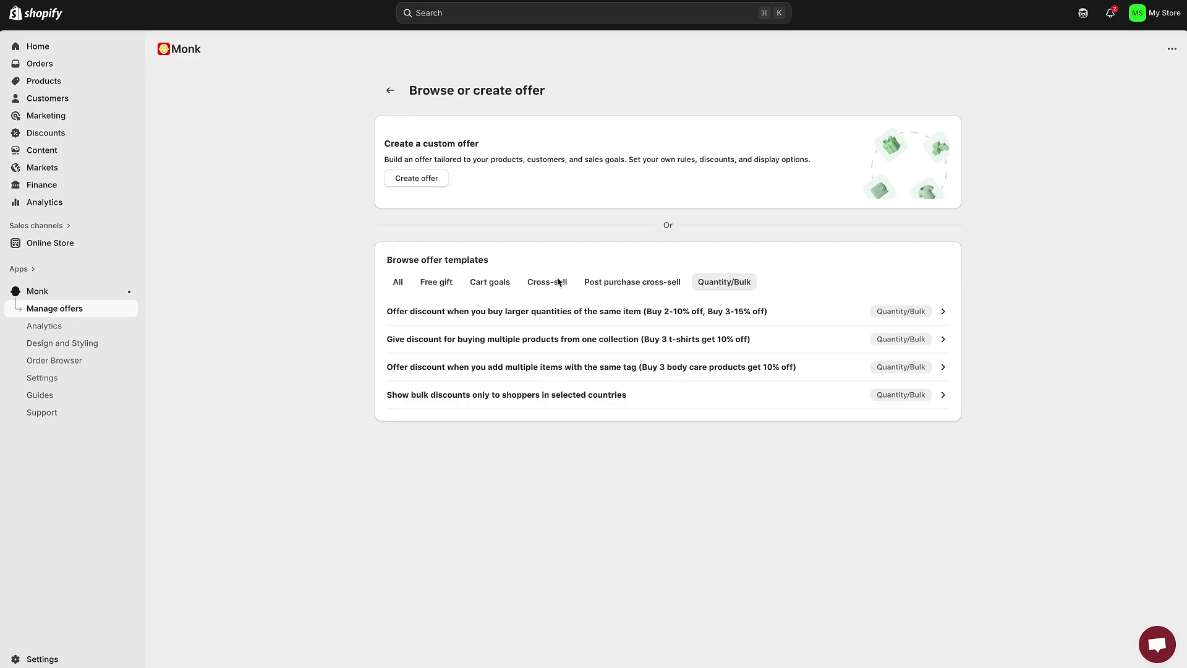
left_click(446, 284)
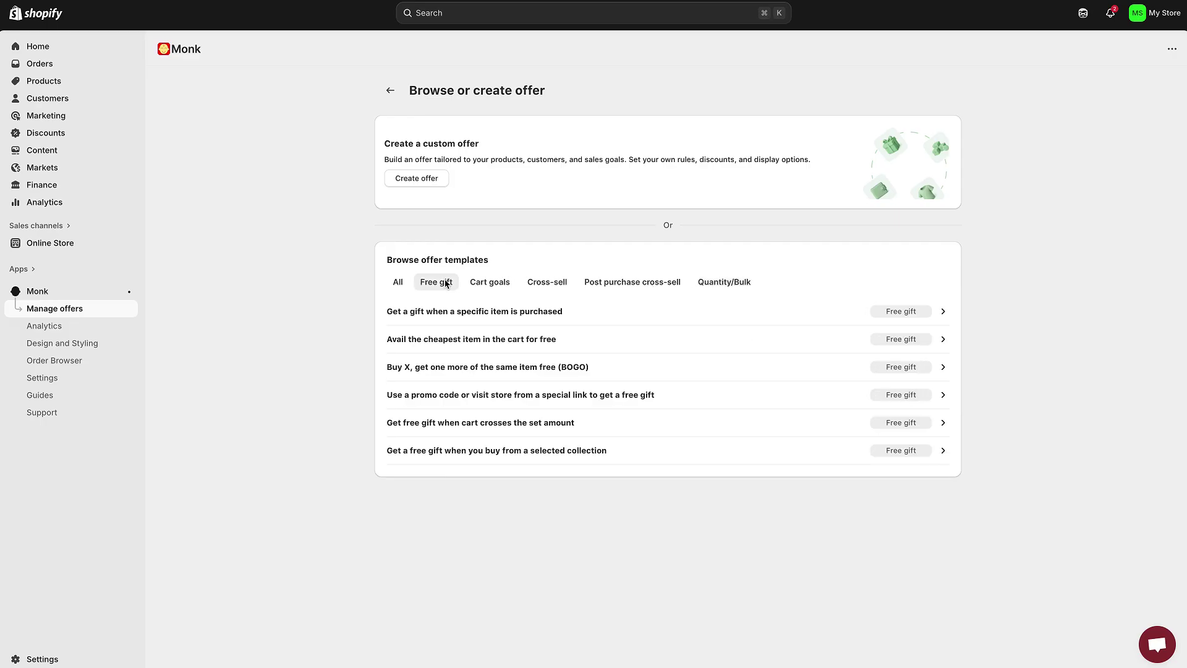
Start a gift-with-specific-item offer, then add the Crew Neck T-Shirt and confirm two $0.00 gifts in the cart.
left_click(438, 317)
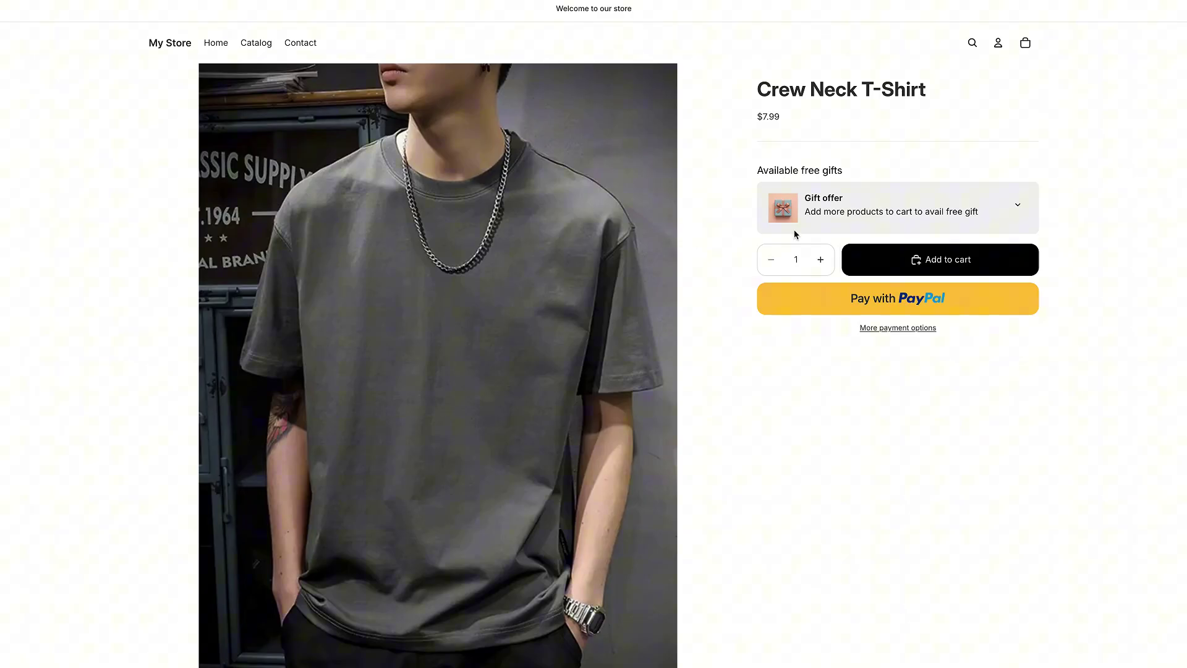
left_click(1017, 204)
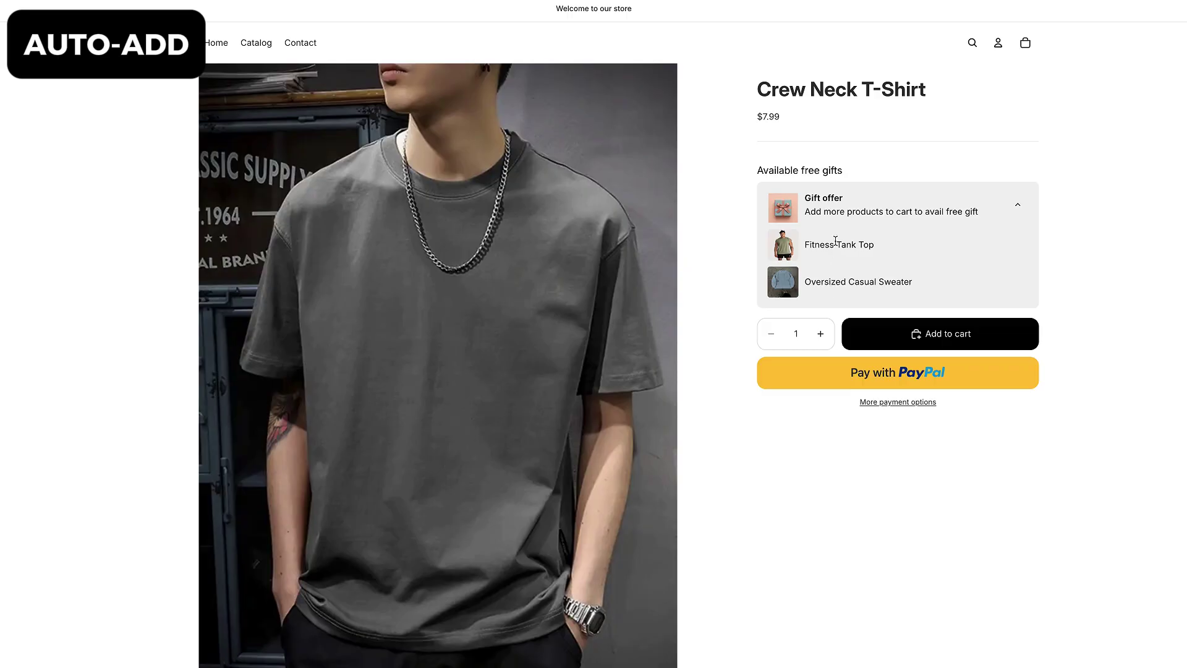
left_click(878, 330)
left_click(1024, 45)
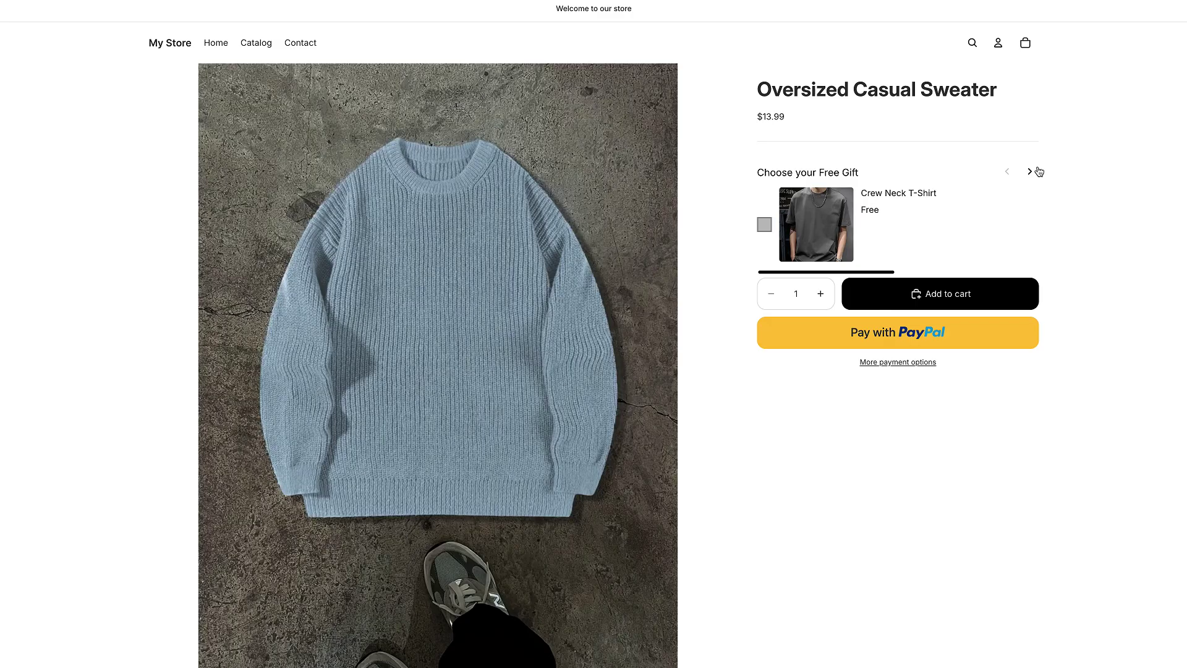
Choose Fitness Tank Top as the free gift and add the Oversized Casual Sweater to the cart.
left_click(1030, 173)
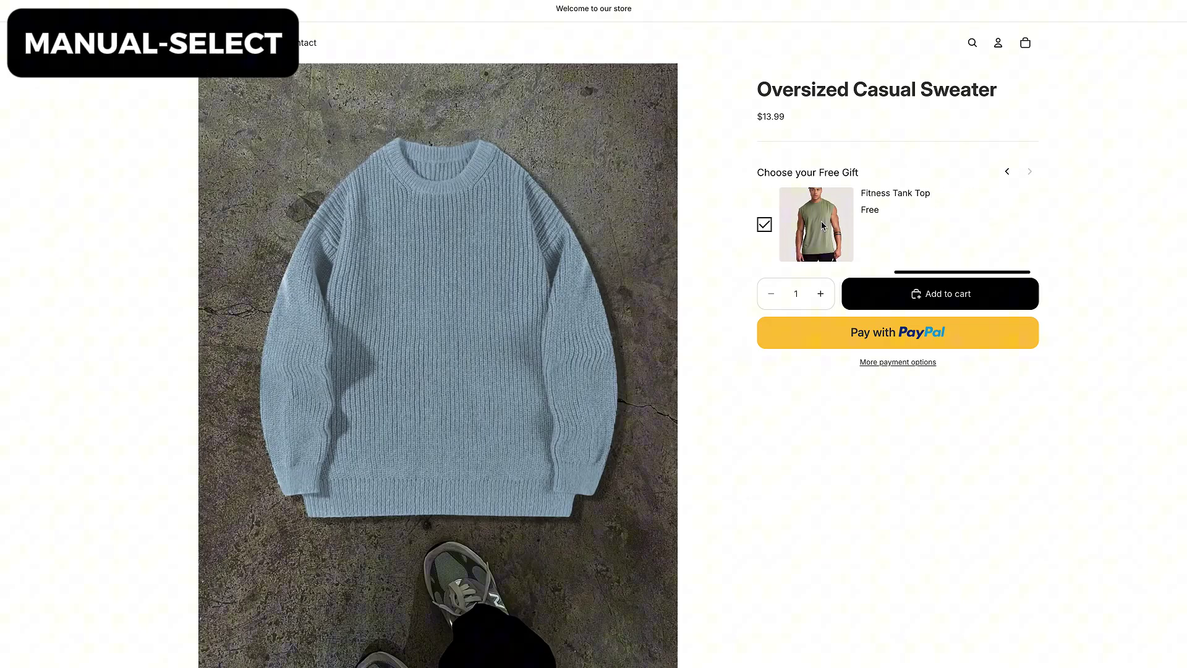
left_click(763, 228)
left_click(763, 229)
left_click(859, 293)
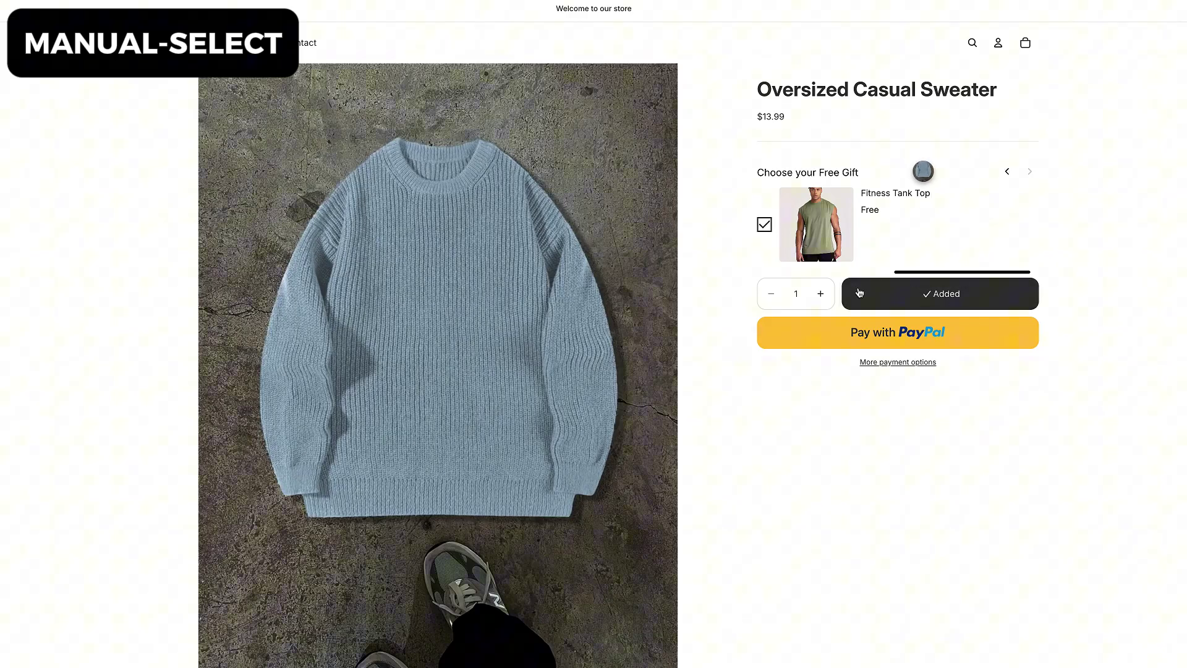
left_click(1029, 46)
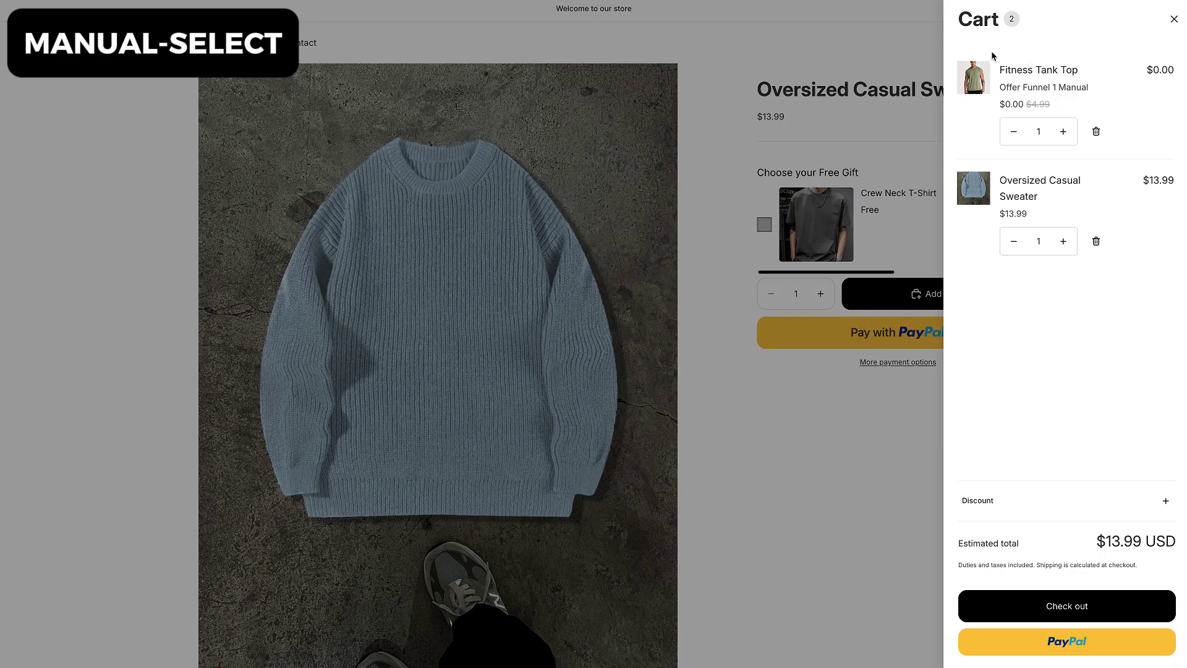
left_click_drag(1002, 87, 1088, 87)
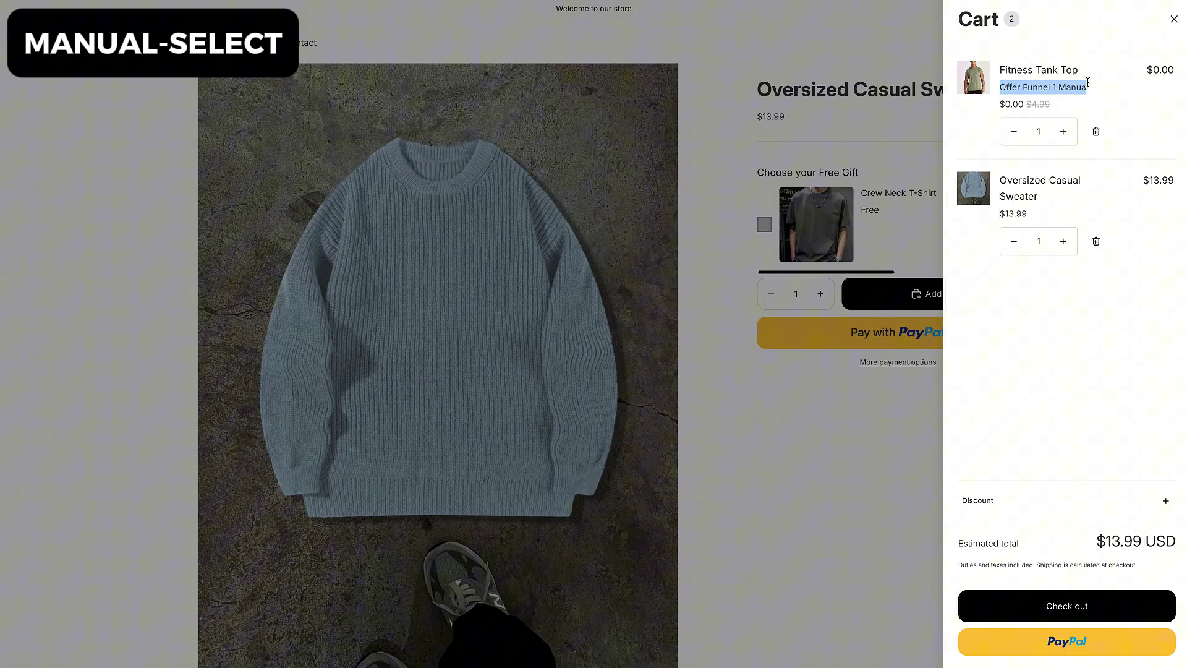
left_click(1087, 87)
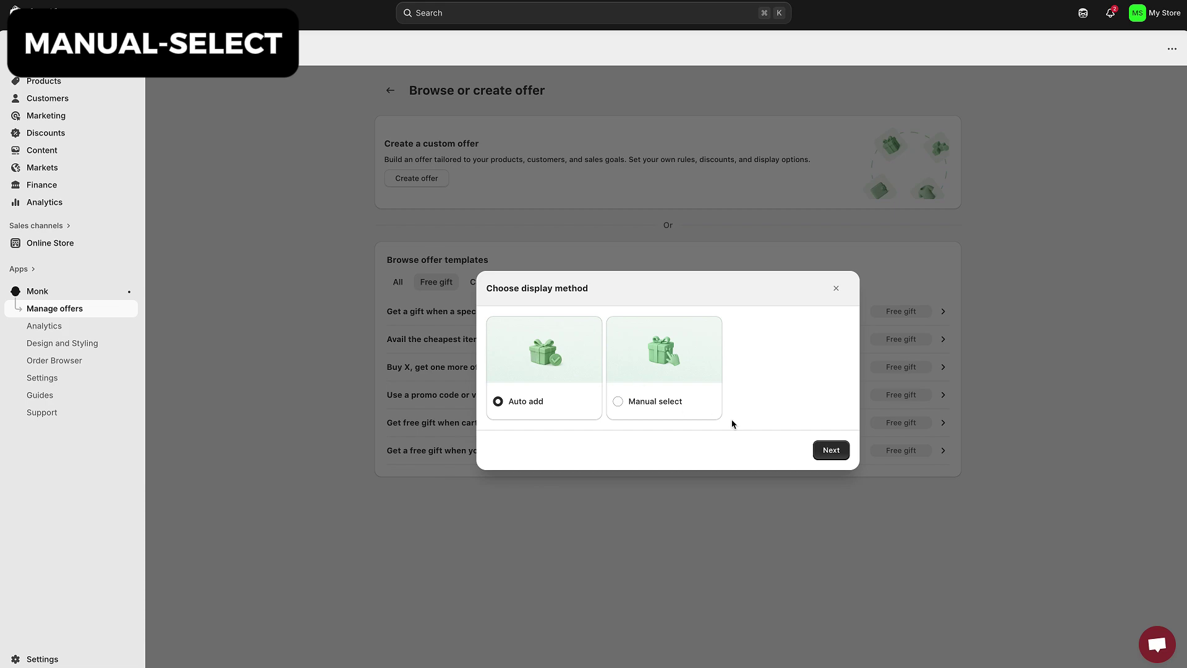
Create an Auto add offer named 'Offer Funnel 1 Auto'.
left_click(830, 451)
left_click(712, 371)
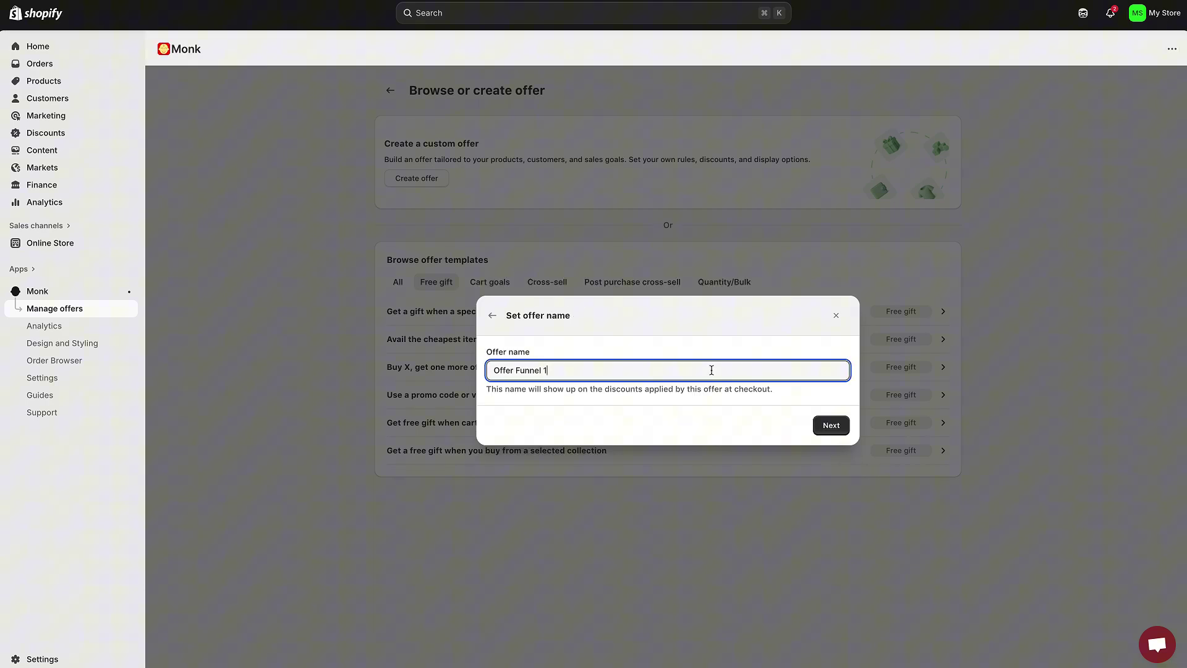
type("Auto")
left_click(824, 425)
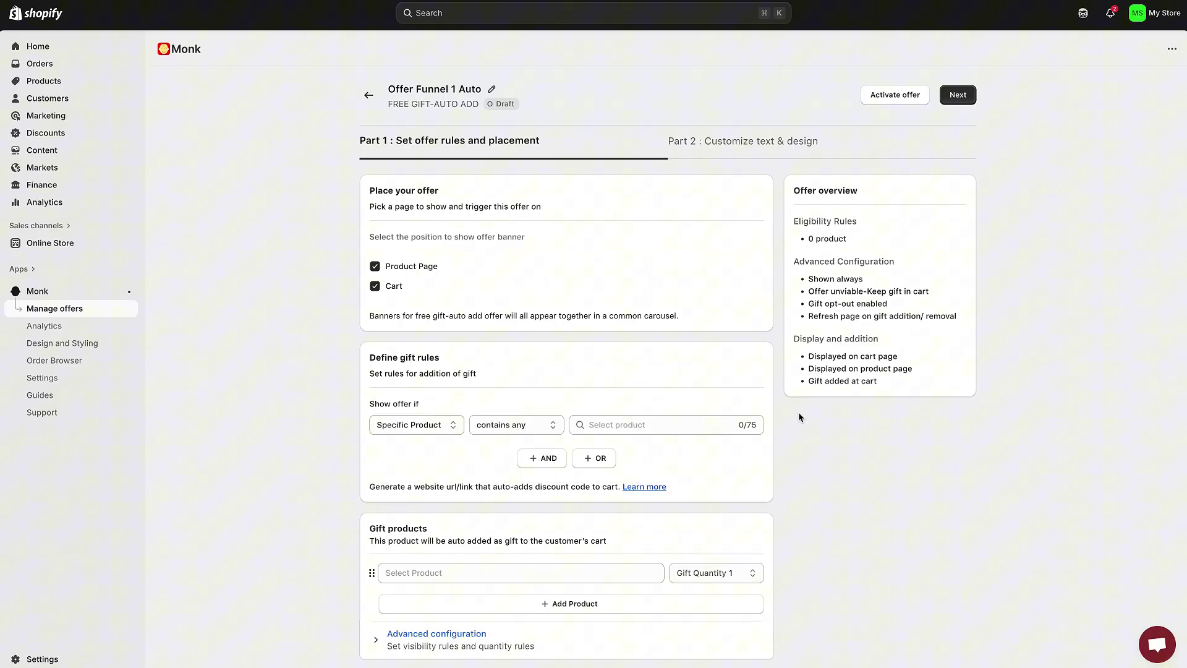
Turn off Cart placement so the offer banner shows only on the Product Page.
left_click_drag(362, 236, 532, 242)
left_click(533, 239)
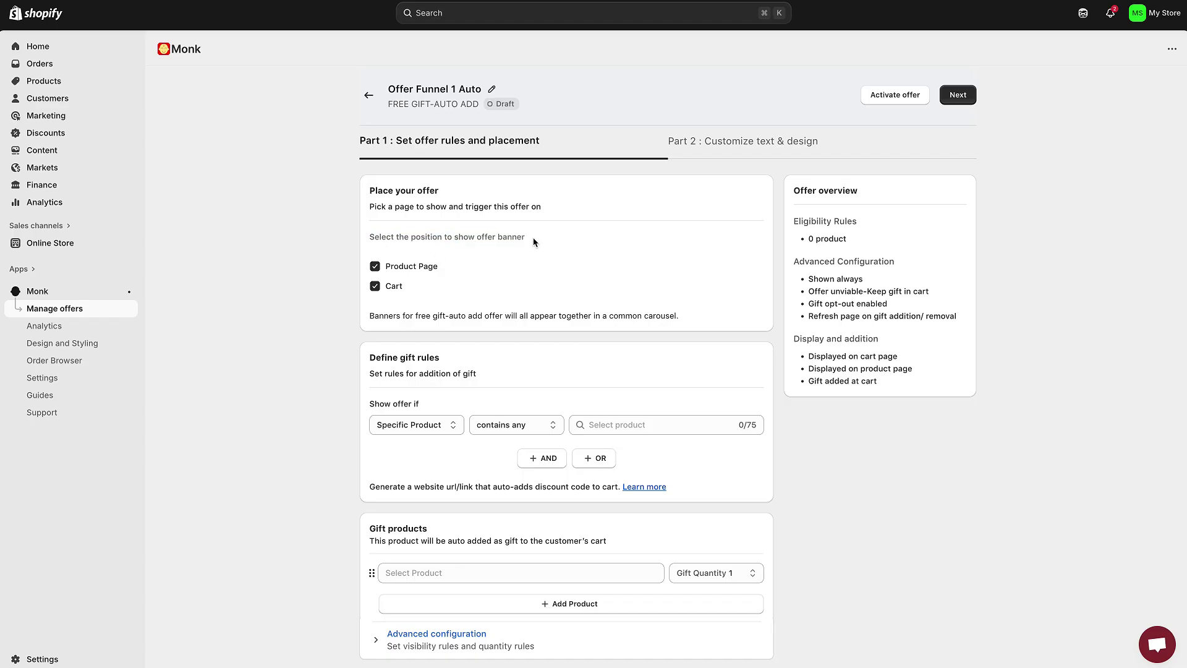
left_click(402, 286)
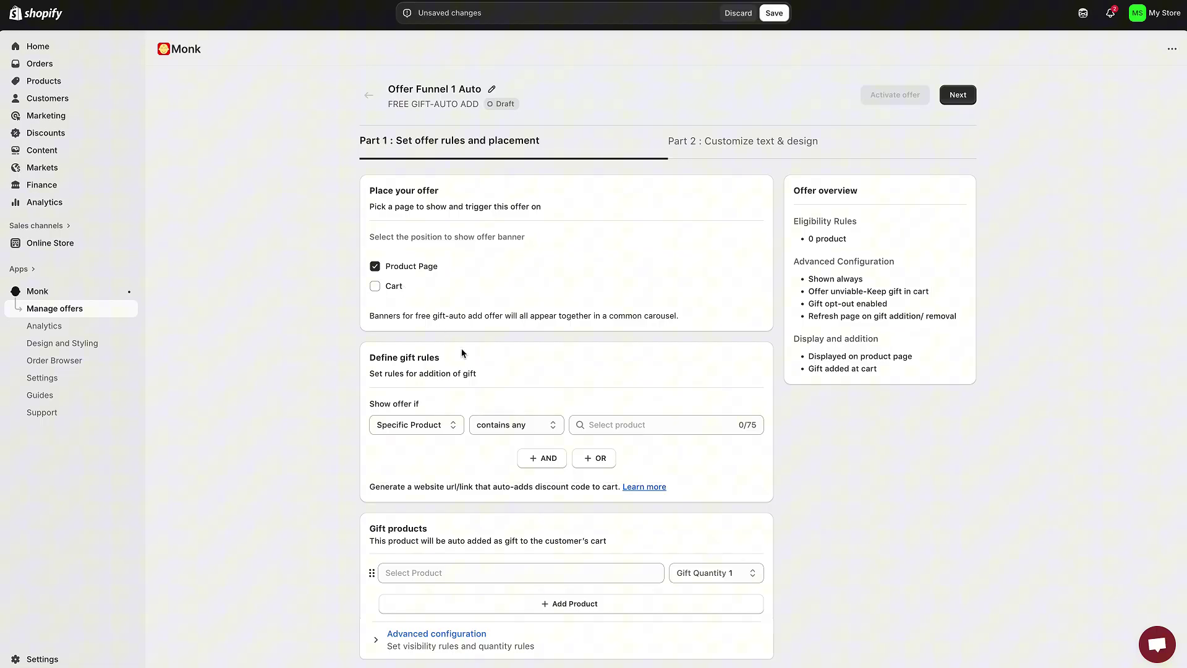
Set Crew Neck T-Shirt as the product that triggers the offer.
left_click(601, 420)
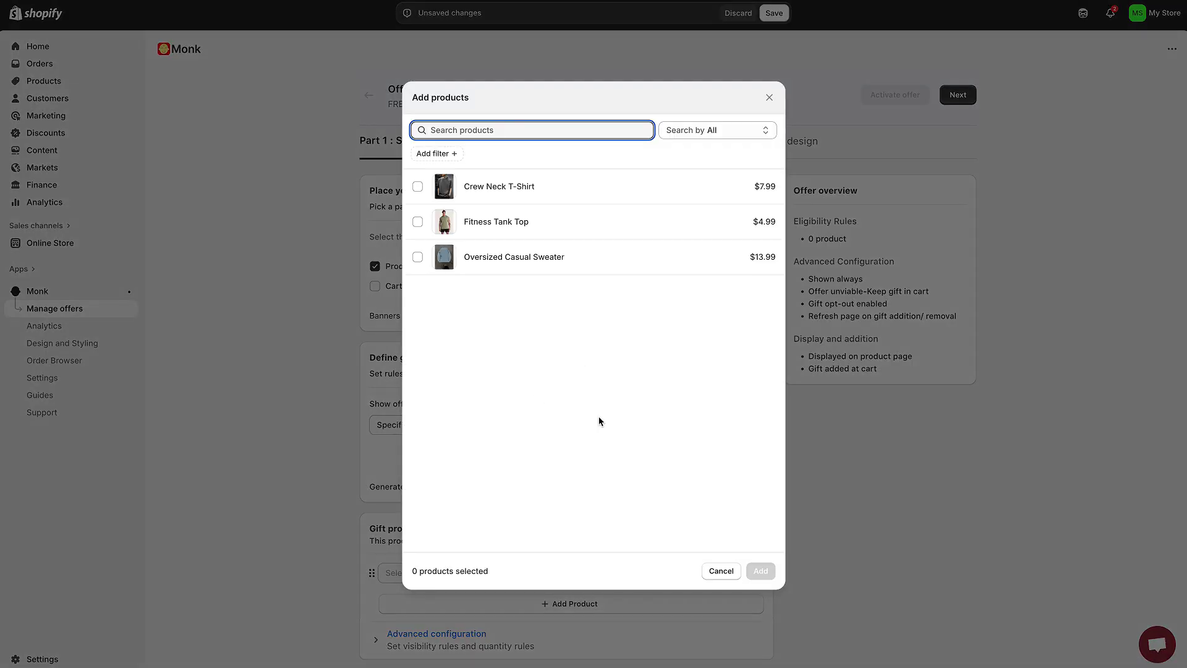
left_click(417, 187)
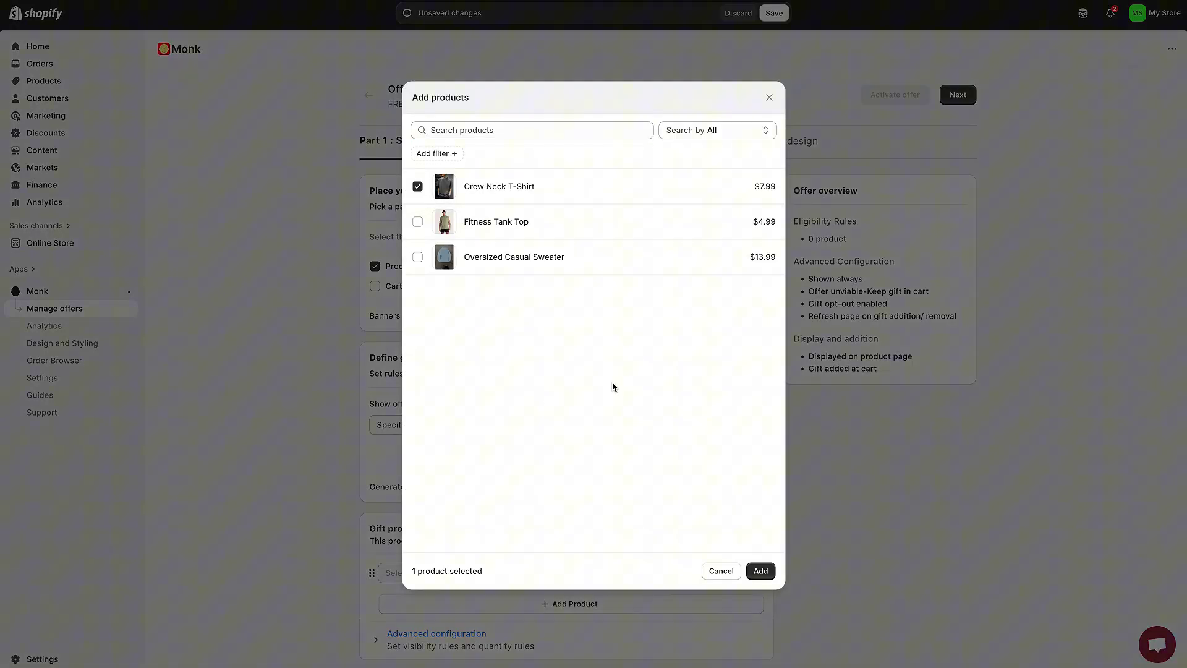
left_click(760, 571)
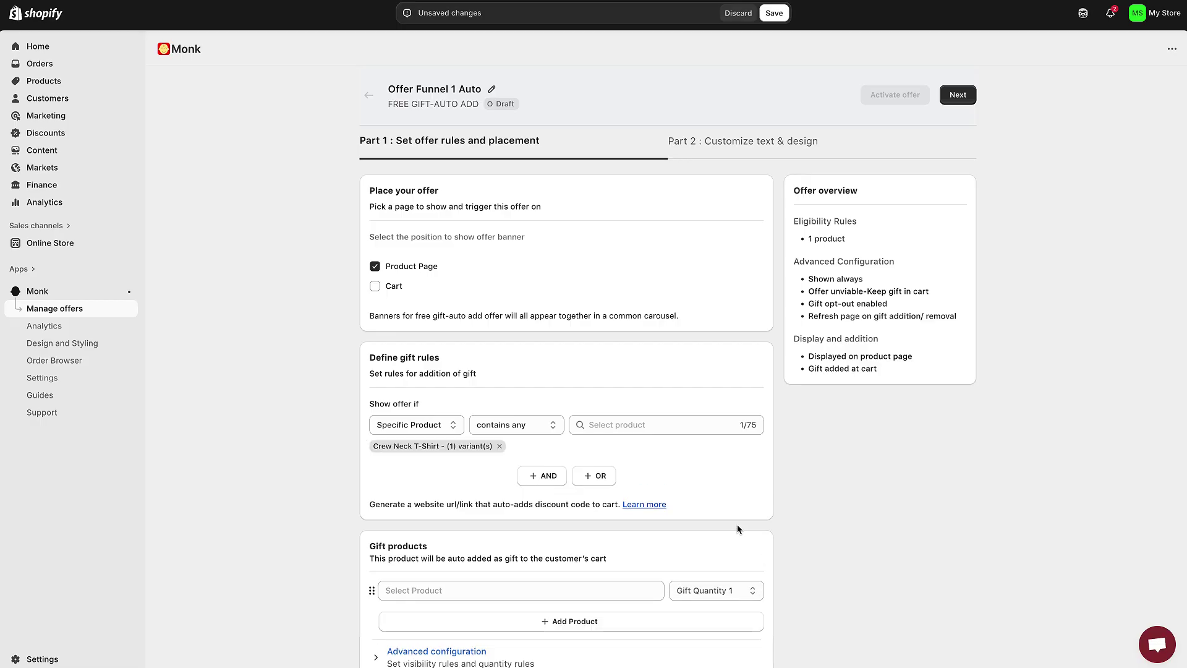
Add Oversized Casual Sweater and Fitness Tank Top as the offer's gift products.
scroll(737, 528, "down", 2)
scroll(737, 529, "down", 1)
left_click(533, 416)
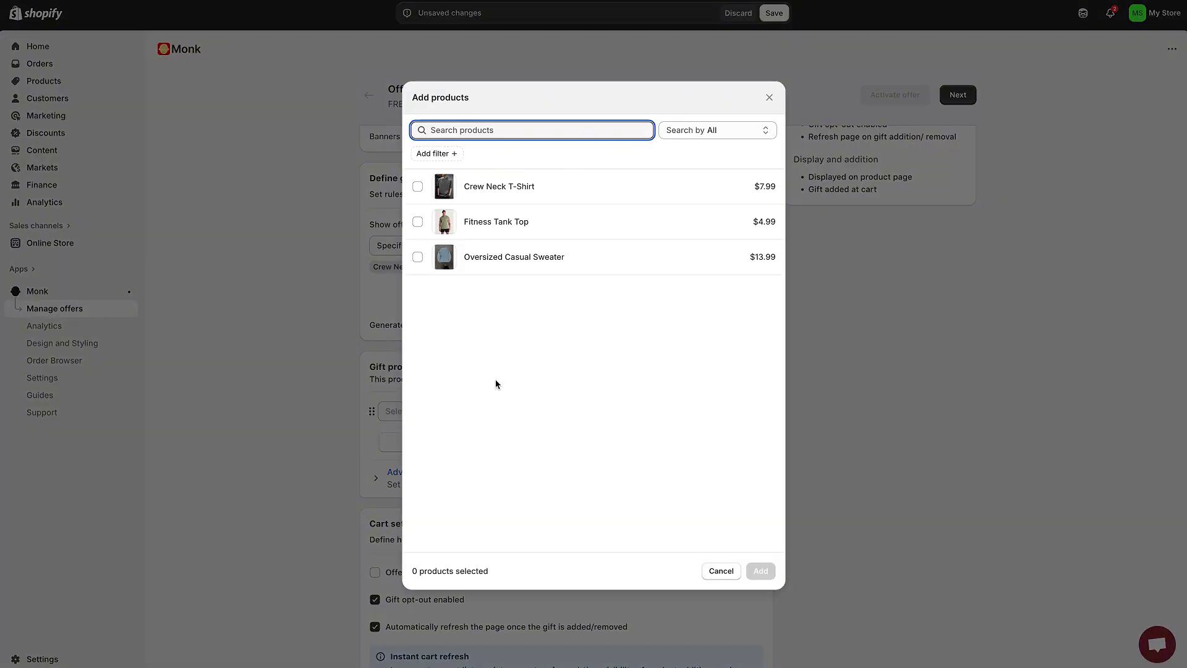
left_click(417, 257)
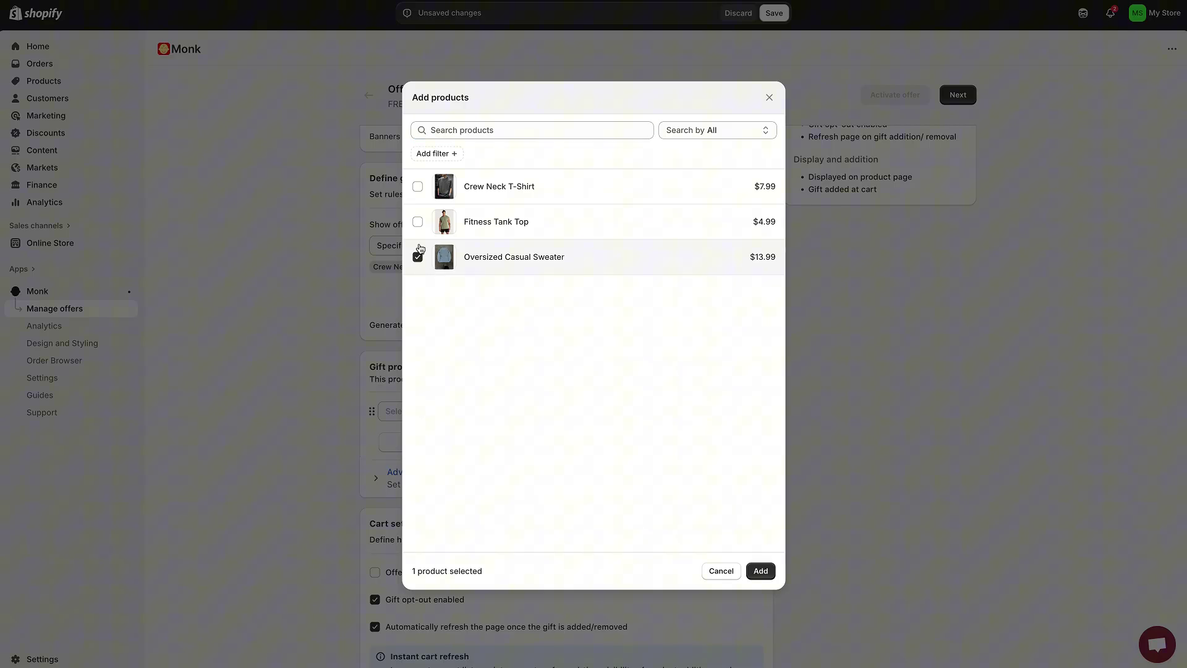
left_click(417, 221)
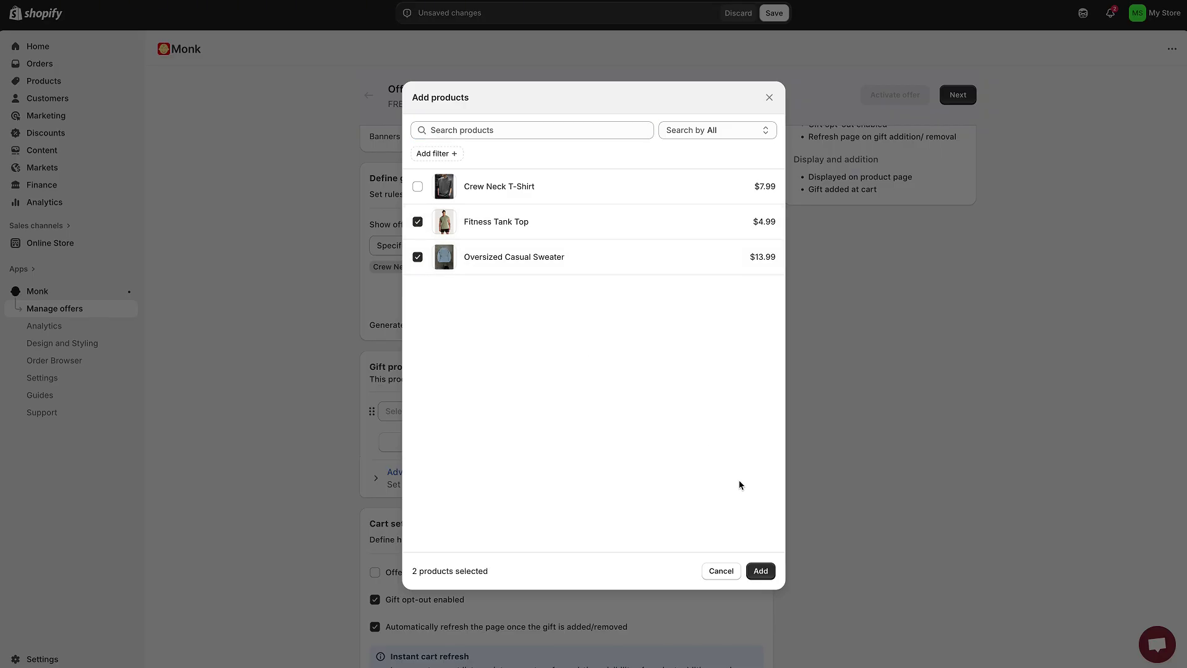
left_click(764, 570)
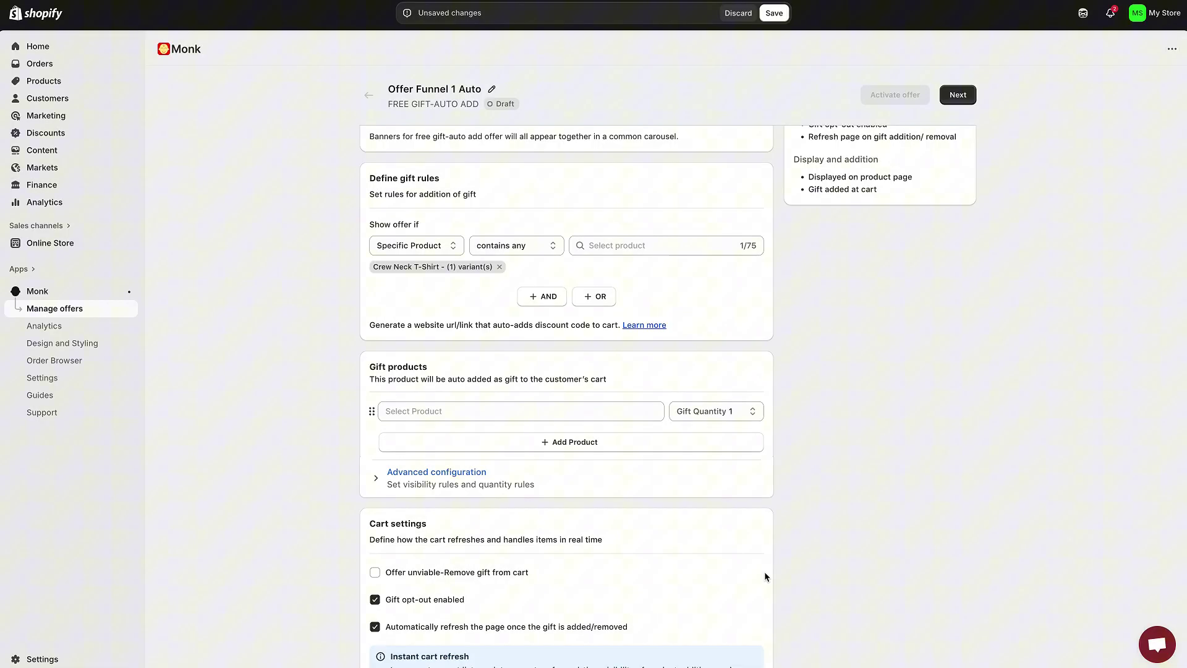
Expand Advanced configuration and the Schedule and set time zone section.
scroll(564, 468, "down", 2)
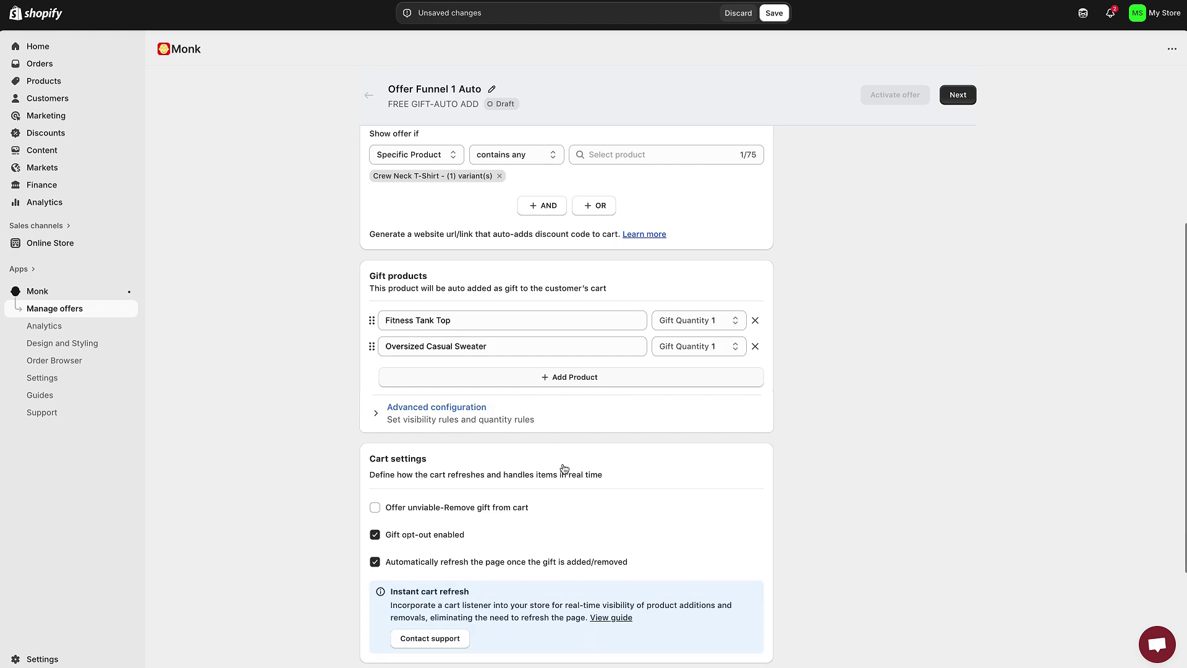
scroll(563, 468, "down", 2)
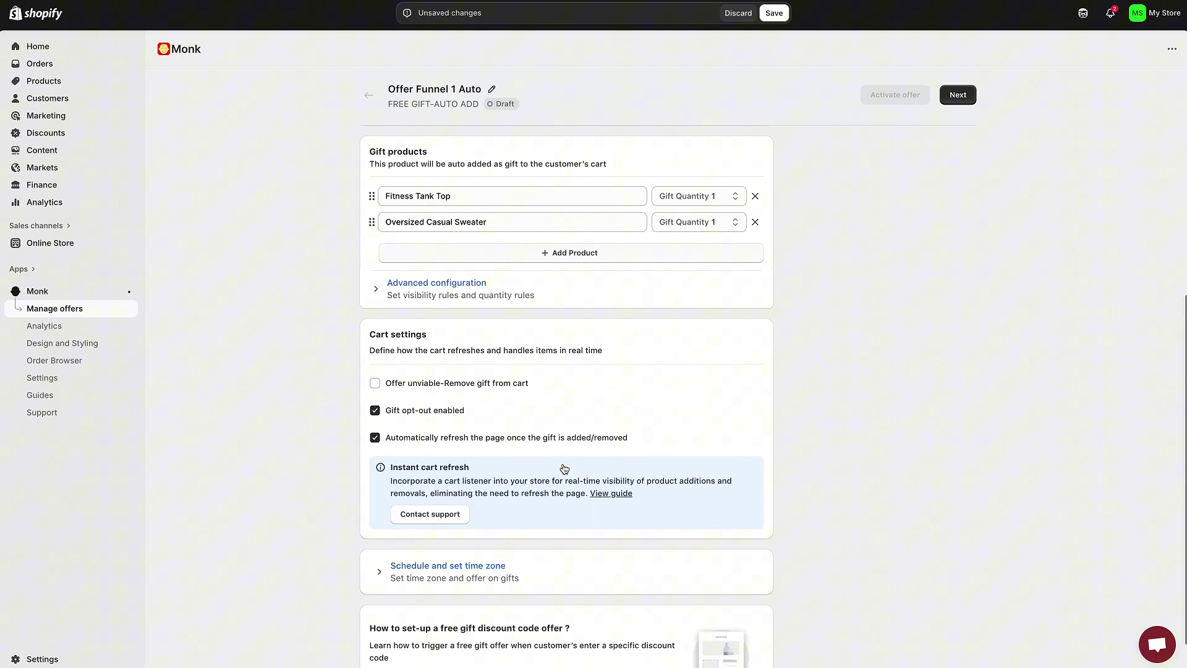
left_click(447, 292)
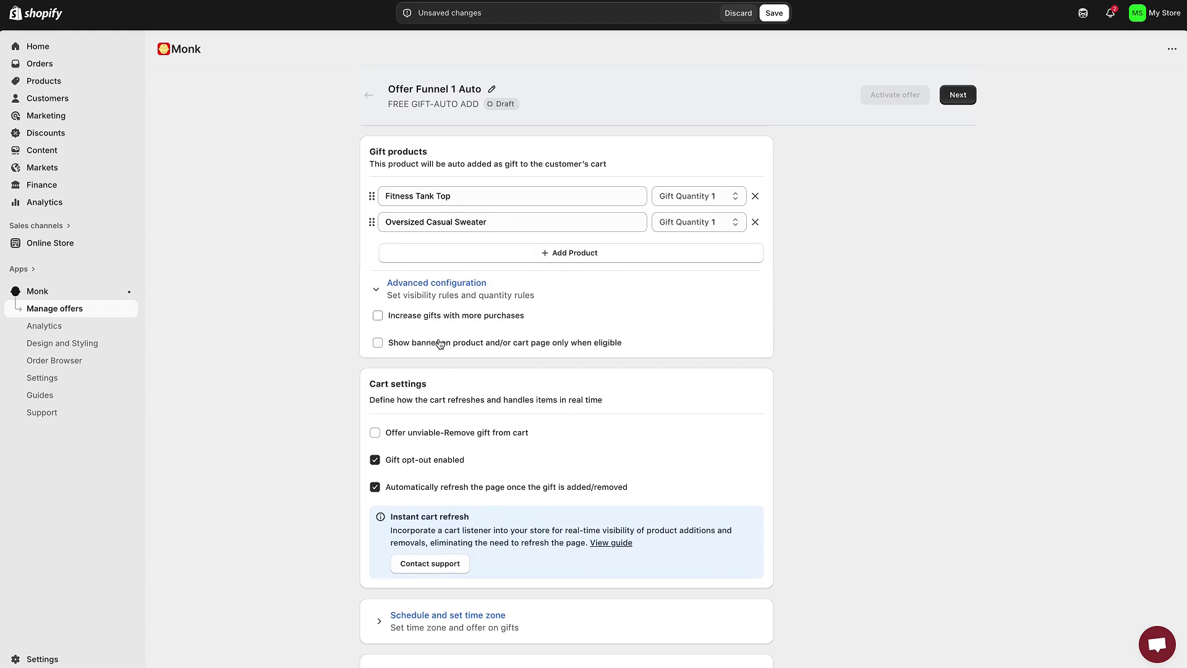
scroll(426, 389, "down", 2)
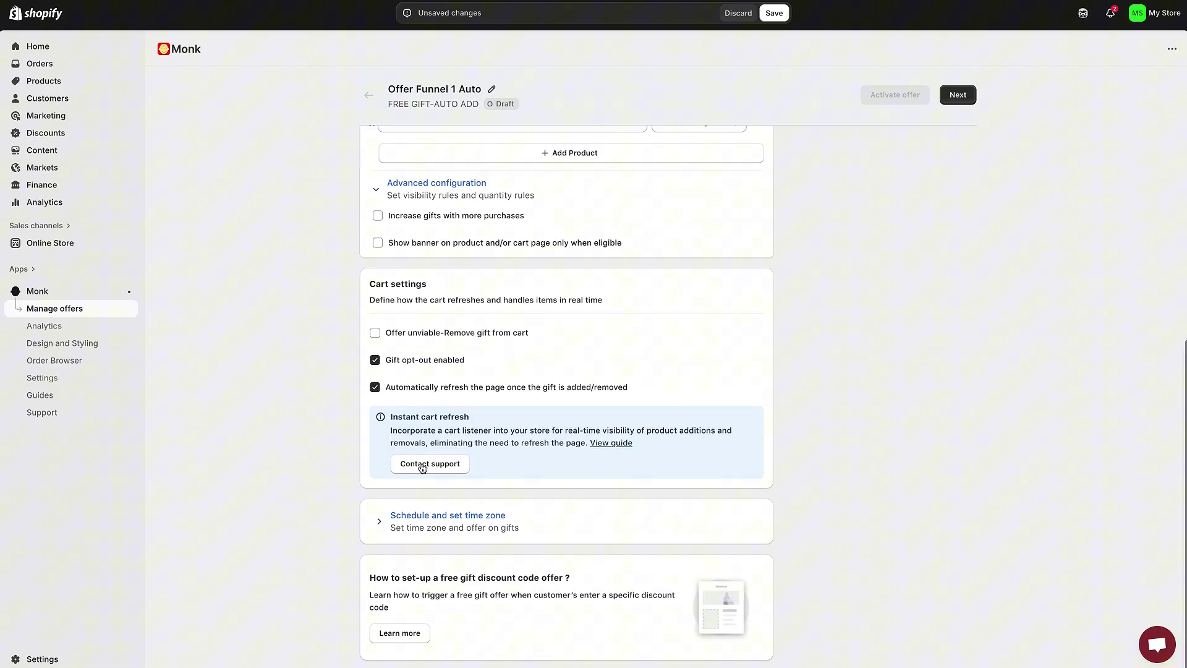
left_click(422, 512)
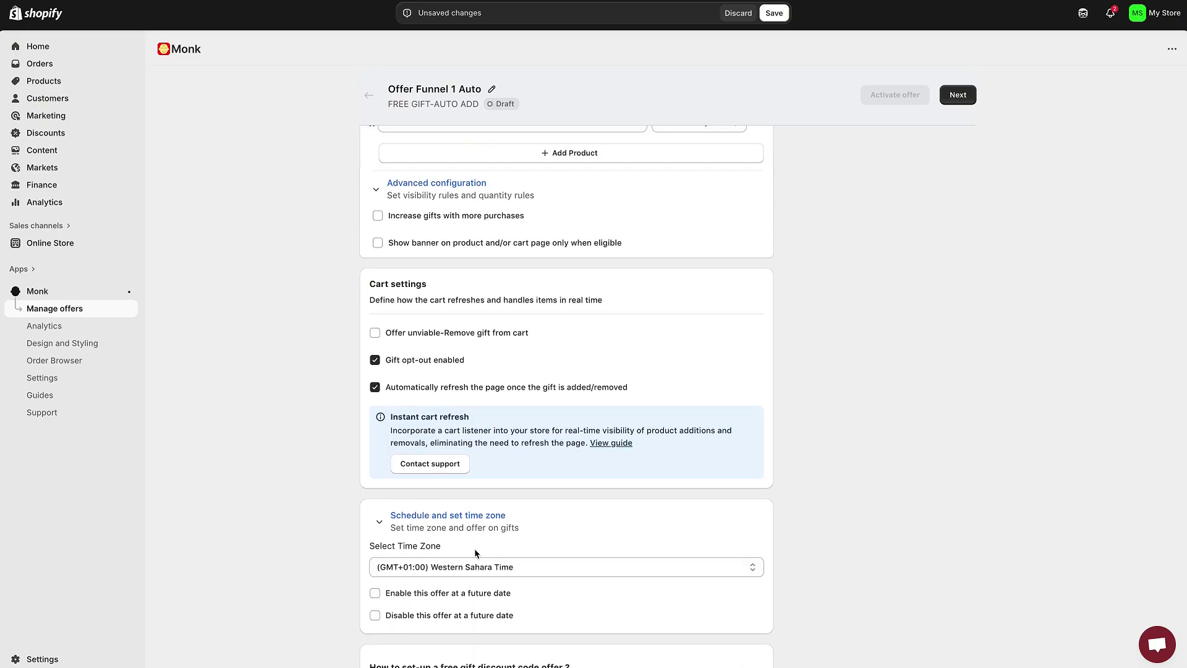
Move to Part 2 and look over the Font and Color panels under Edit Display and Design.
left_click(958, 94)
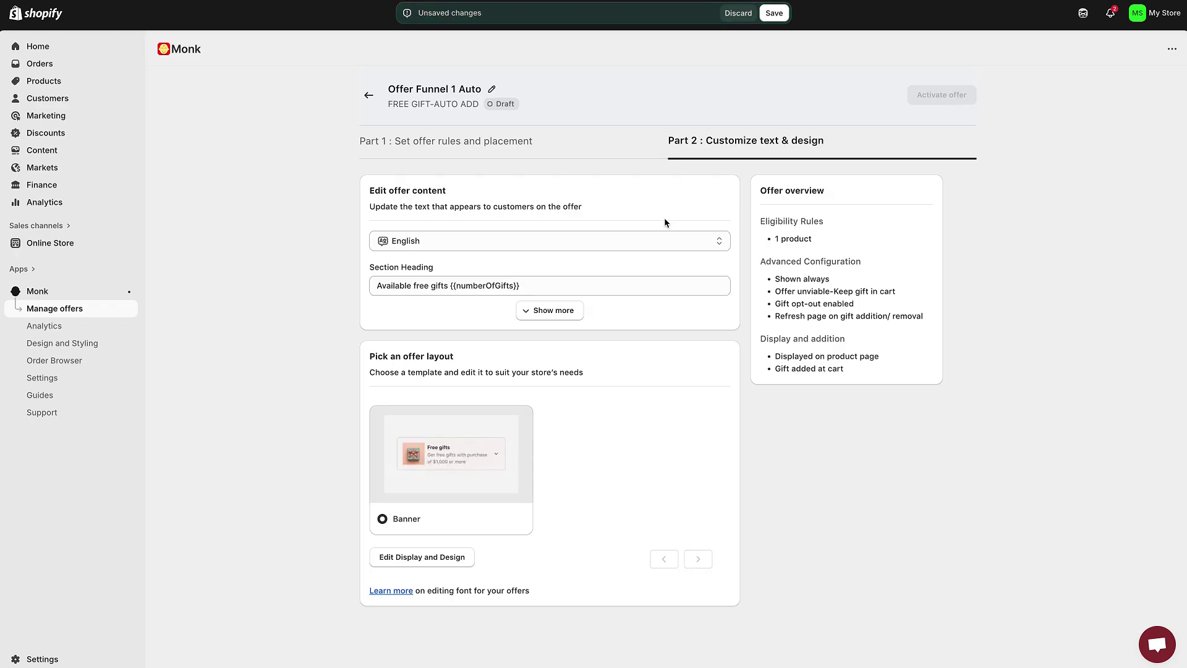
left_click(550, 310)
scroll(547, 309, "down", 4)
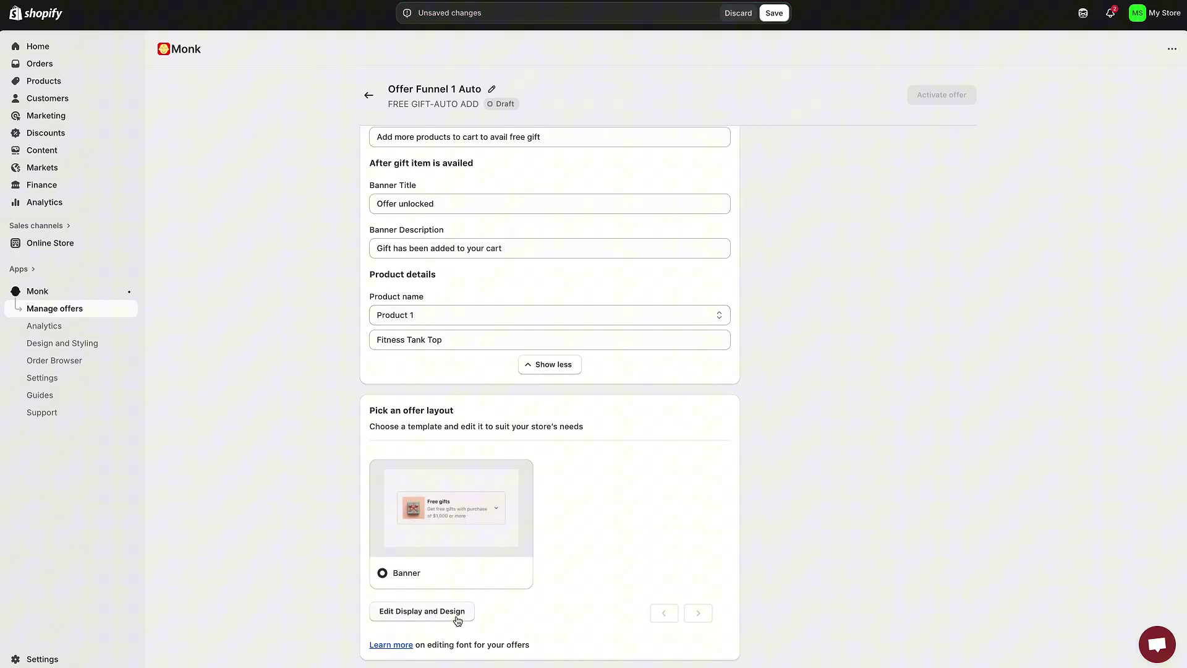
left_click(395, 612)
left_click(371, 172)
left_click(344, 175)
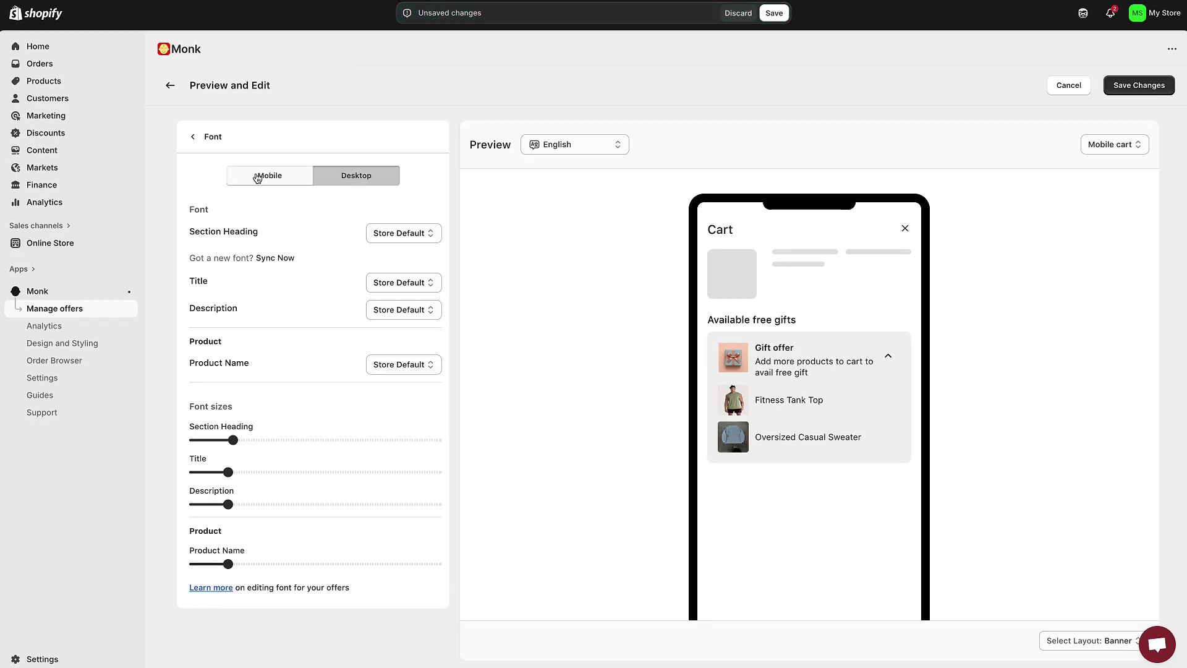
left_click(258, 176)
left_click(197, 137)
left_click(209, 199)
left_click(1122, 86)
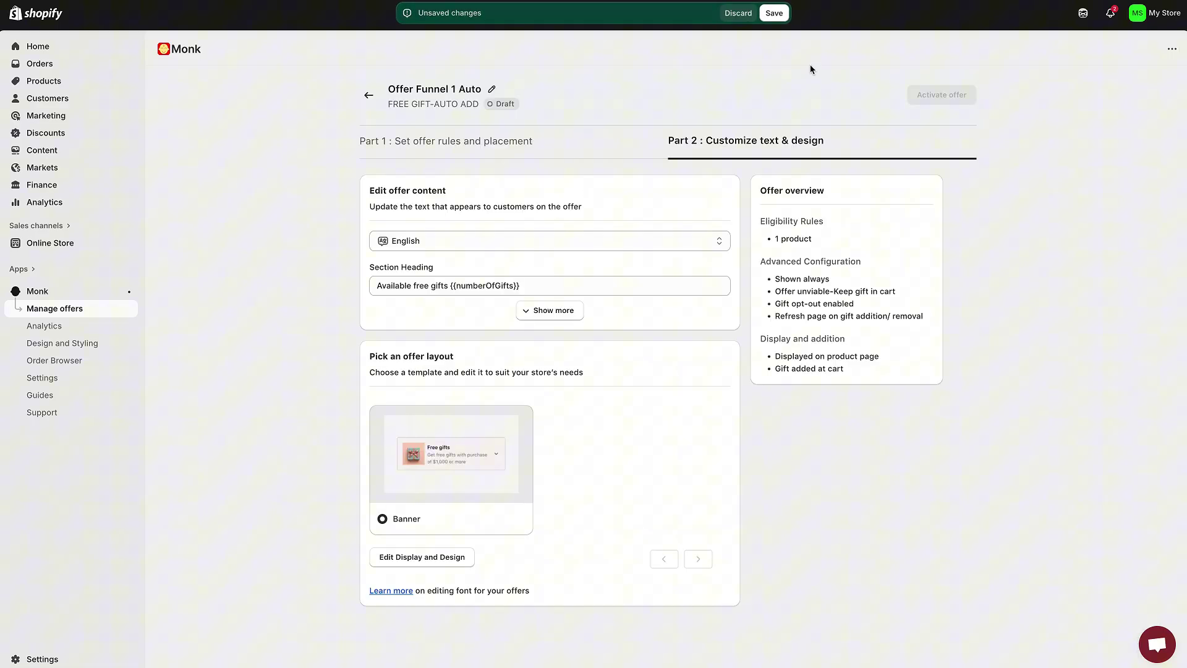
Save the Offer Funnel 1 Auto offer.
left_click(774, 14)
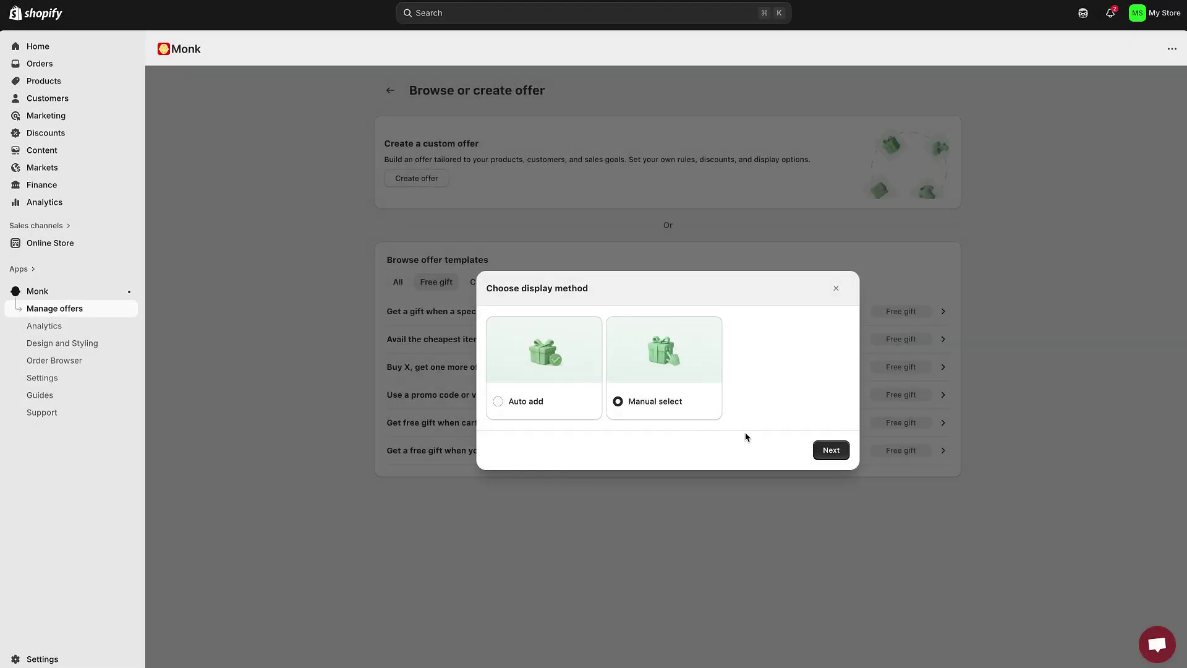
Try the cart page, add-to-cart pop-up and checkout pop-up placements, then choose Product page.
left_click(825, 450)
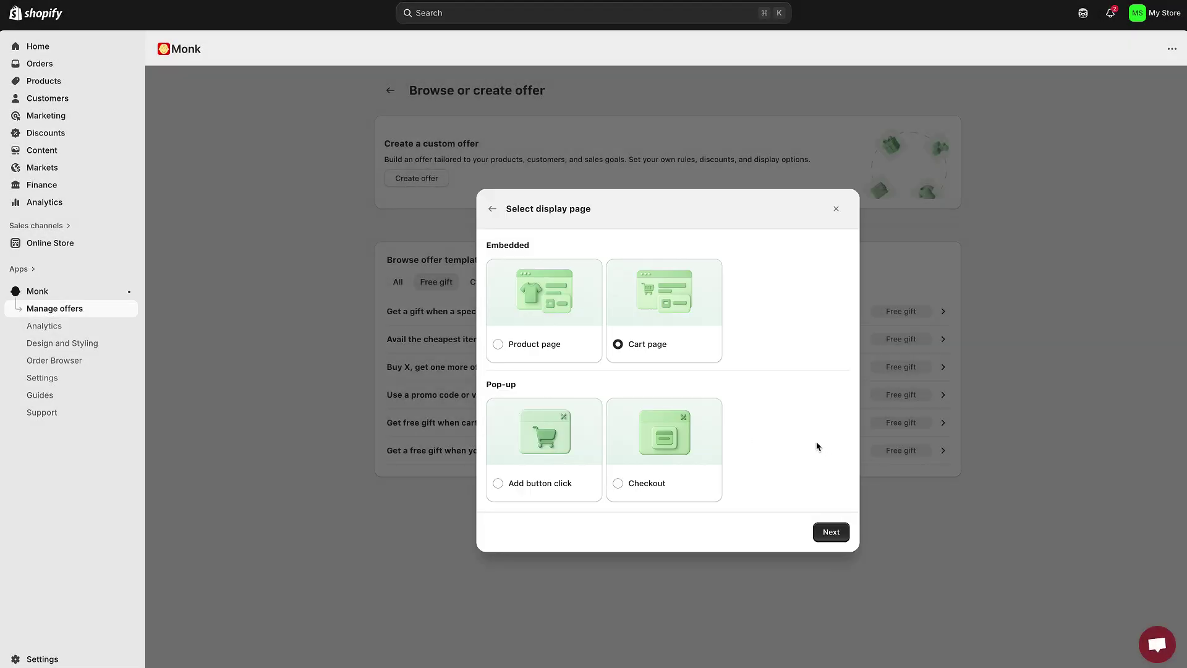
left_click(510, 343)
left_click(624, 345)
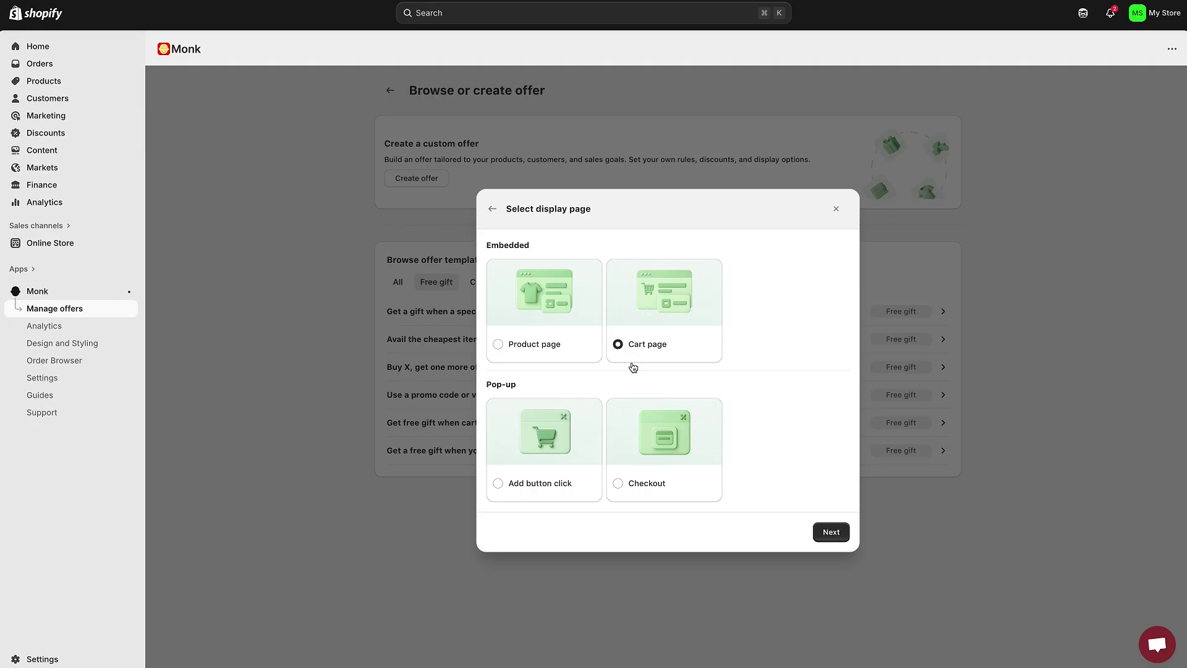
left_click(544, 442)
left_click(635, 449)
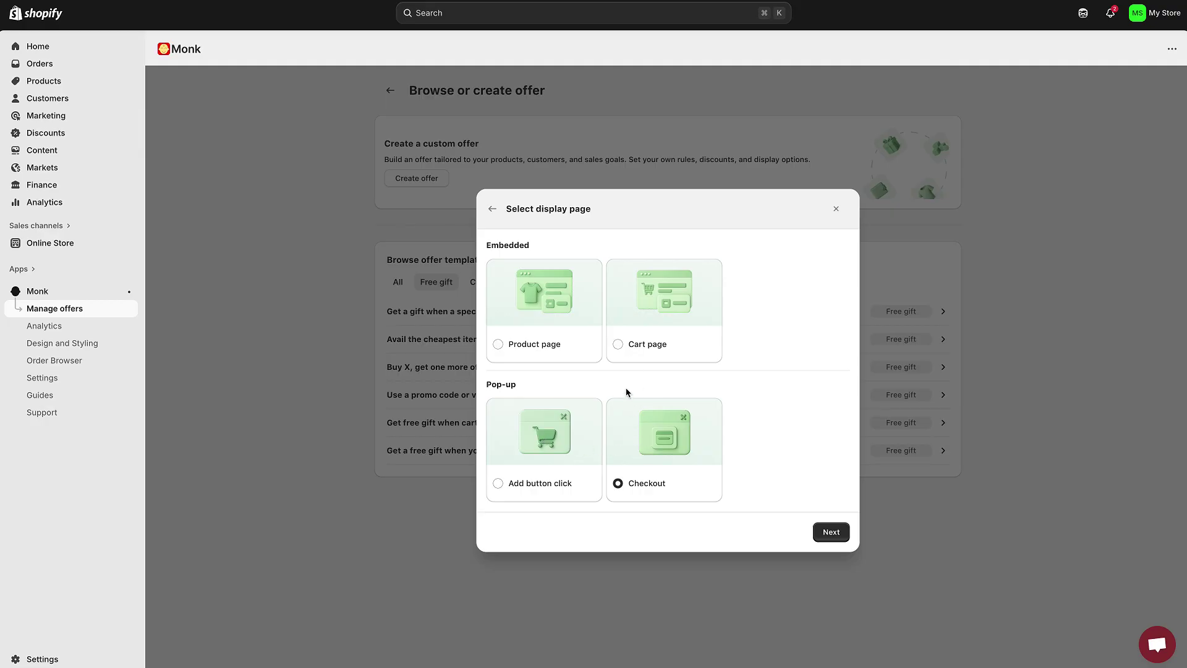
left_click(563, 350)
Confirm the product page placement and name the offer 'Offer Funnel 1 Manual'.
left_click(830, 532)
left_click(706, 369)
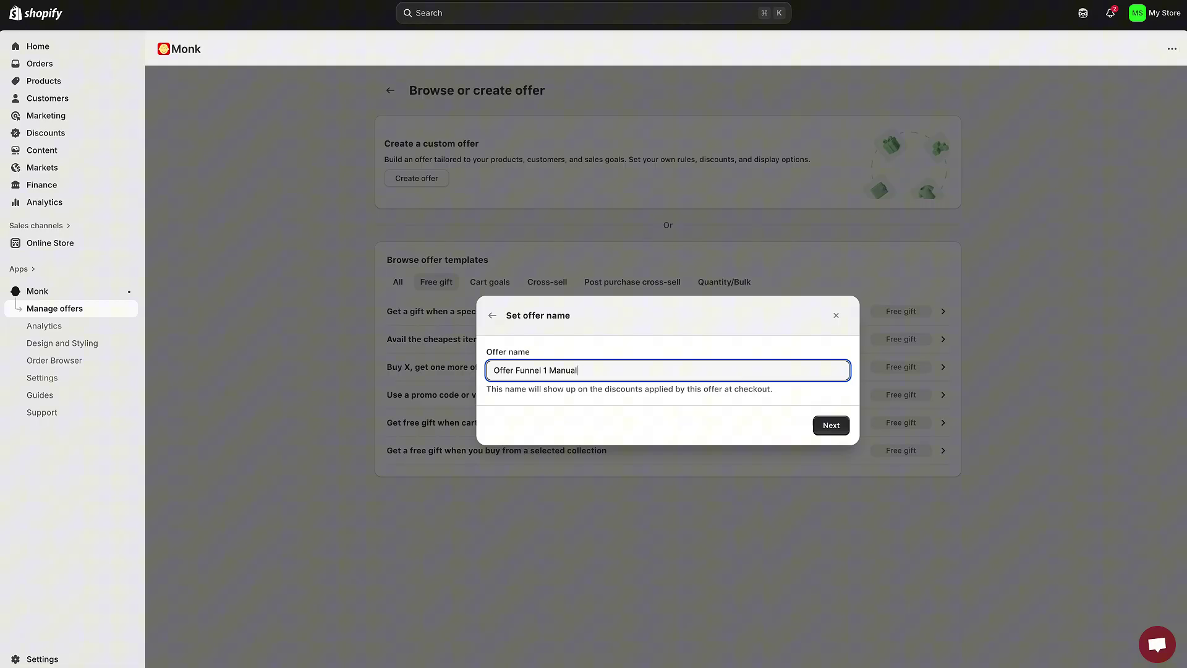
key("Return")
Compare the Compact, Line and Large Image layouts, then settle on the Checkbox layout.
left_click(563, 408)
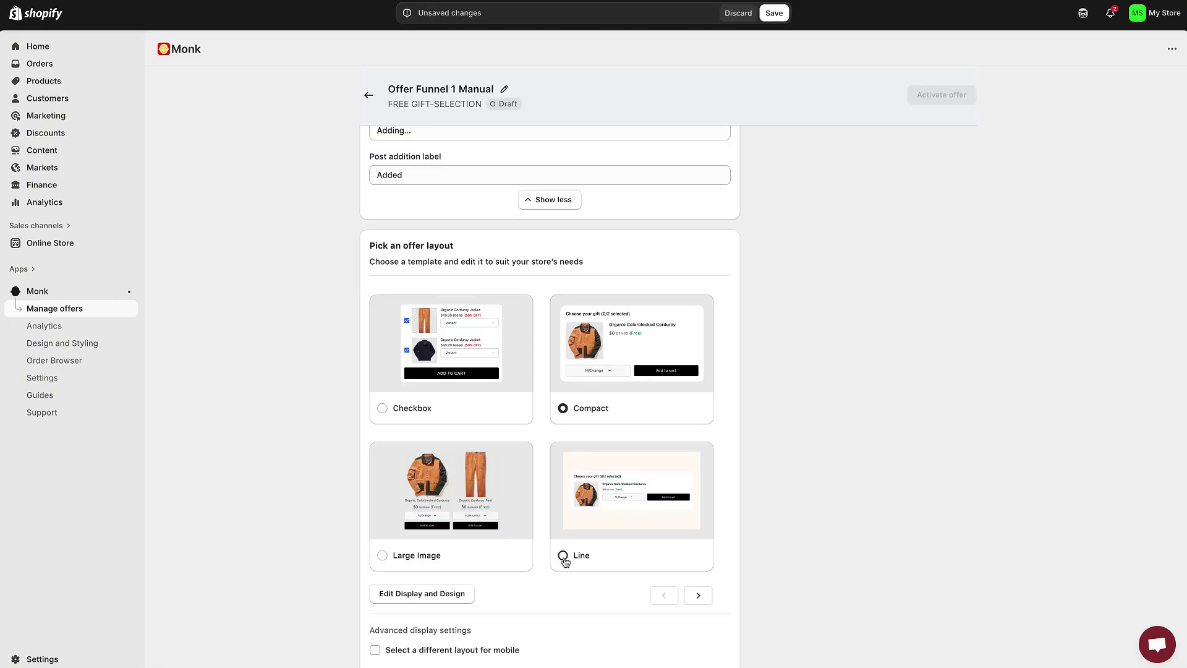
left_click(563, 556)
left_click(423, 529)
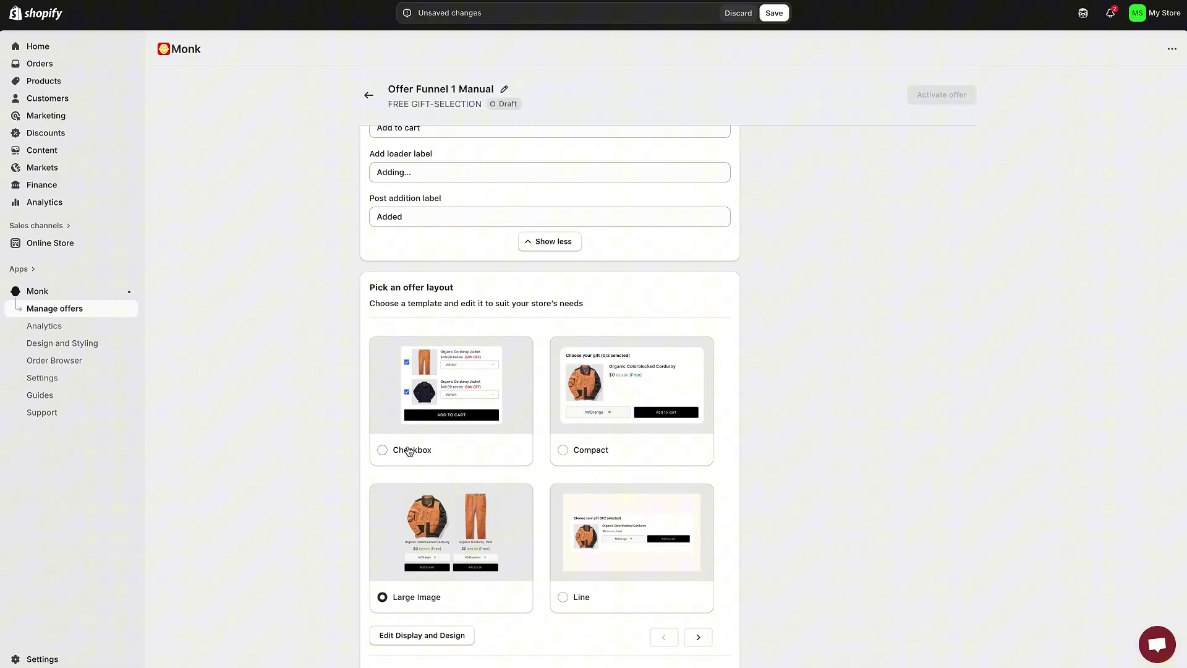
left_click(410, 451)
Preview the Checkbox widget at desktop size, sliding between the Fitness Tank Top and Crew Neck T-Shirt gifts.
left_click(410, 469)
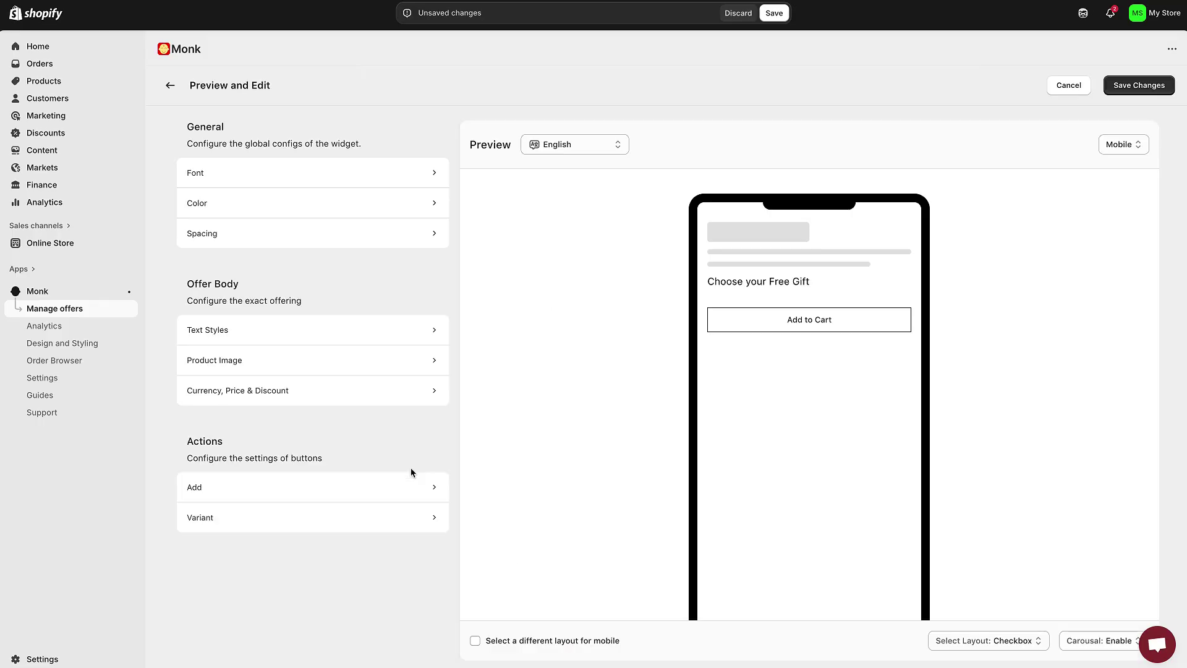
left_click(902, 287)
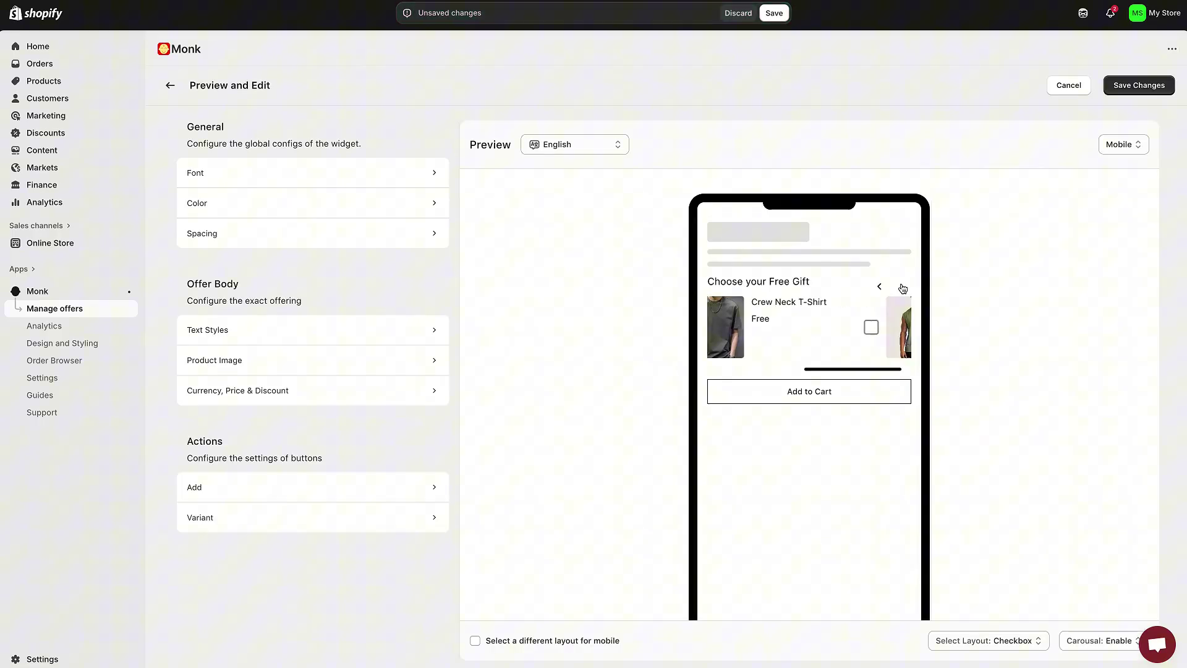
left_click(879, 286)
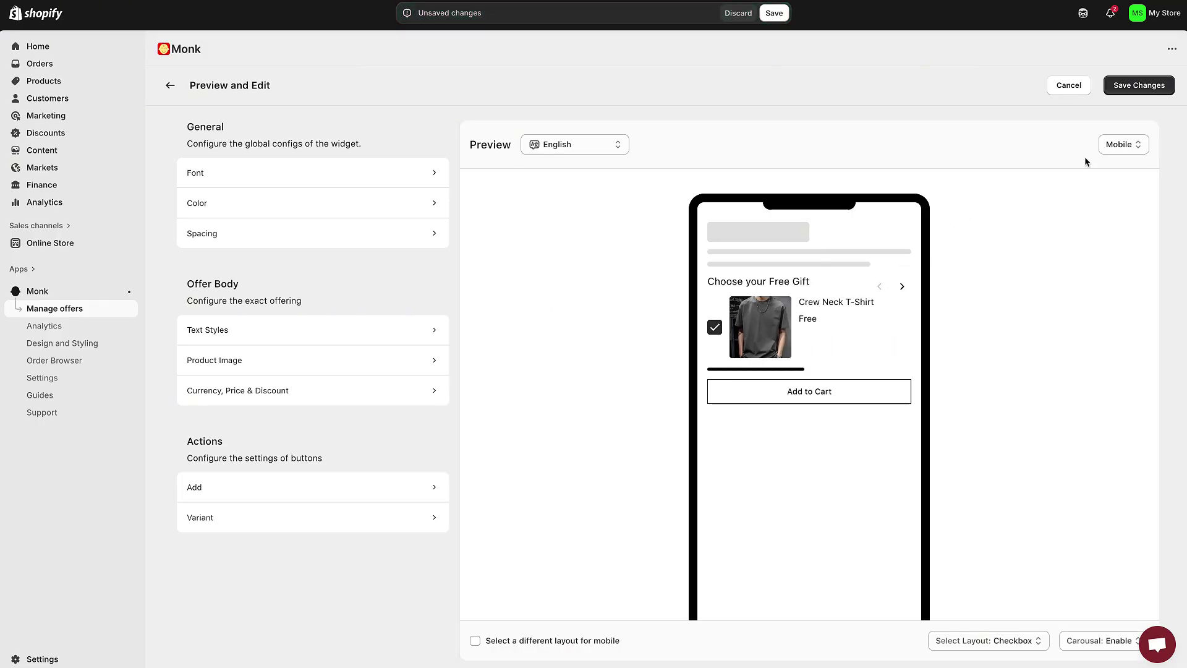
left_click(1119, 144)
left_click(1116, 132)
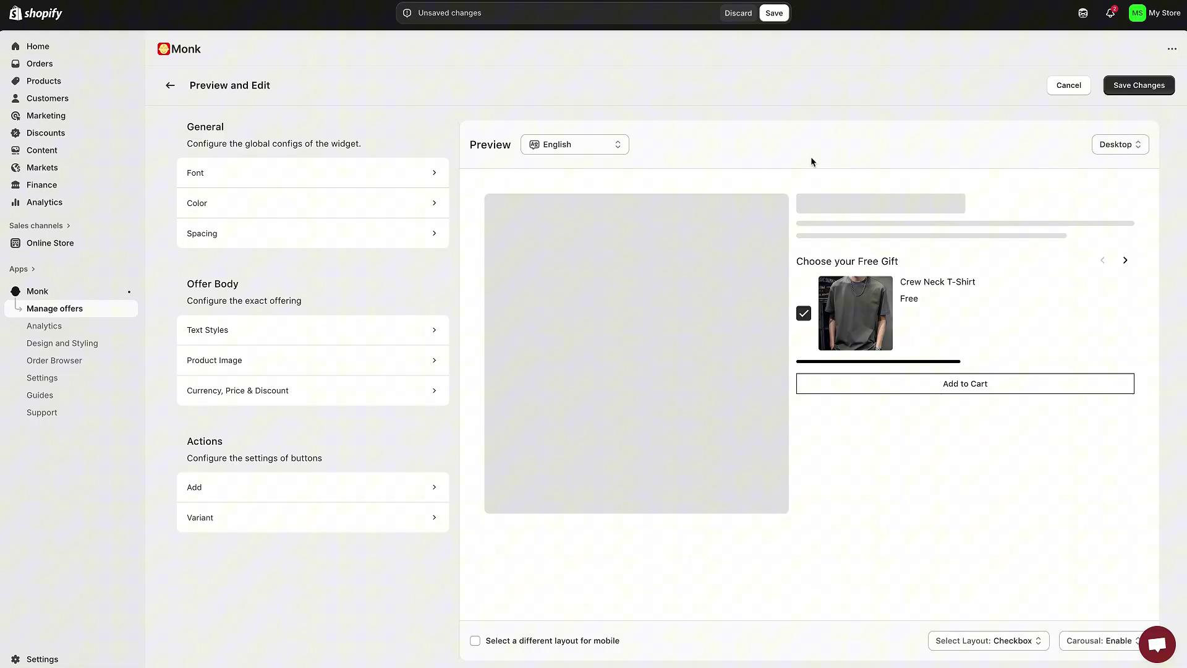
left_click(1125, 260)
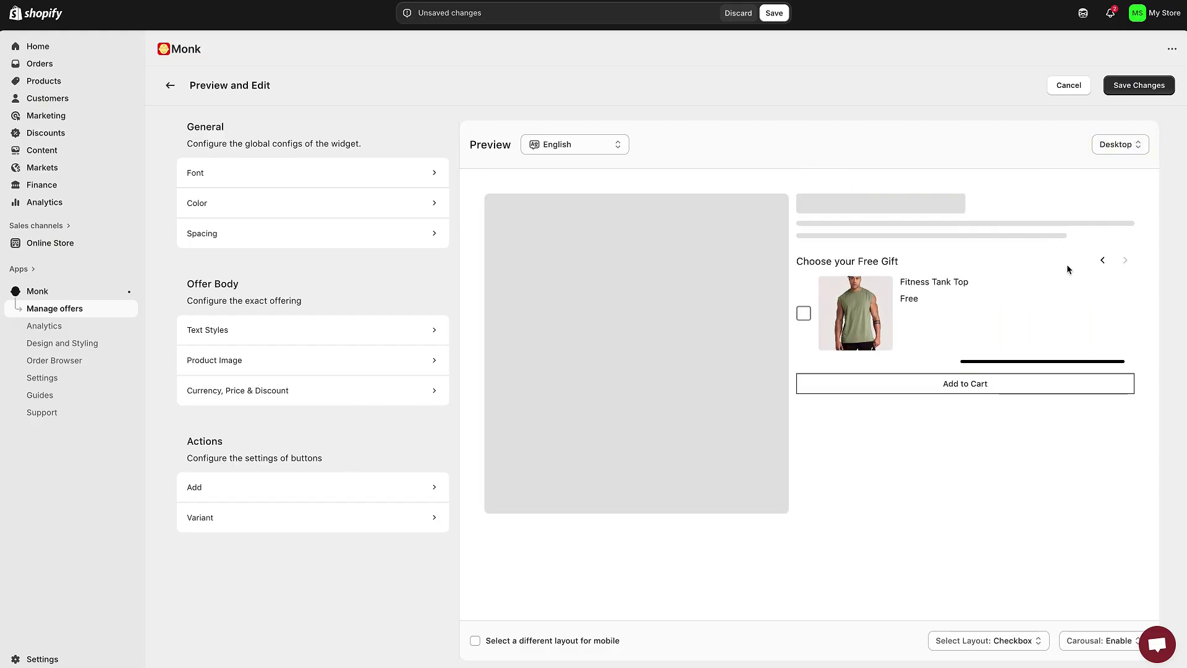
left_click(803, 313)
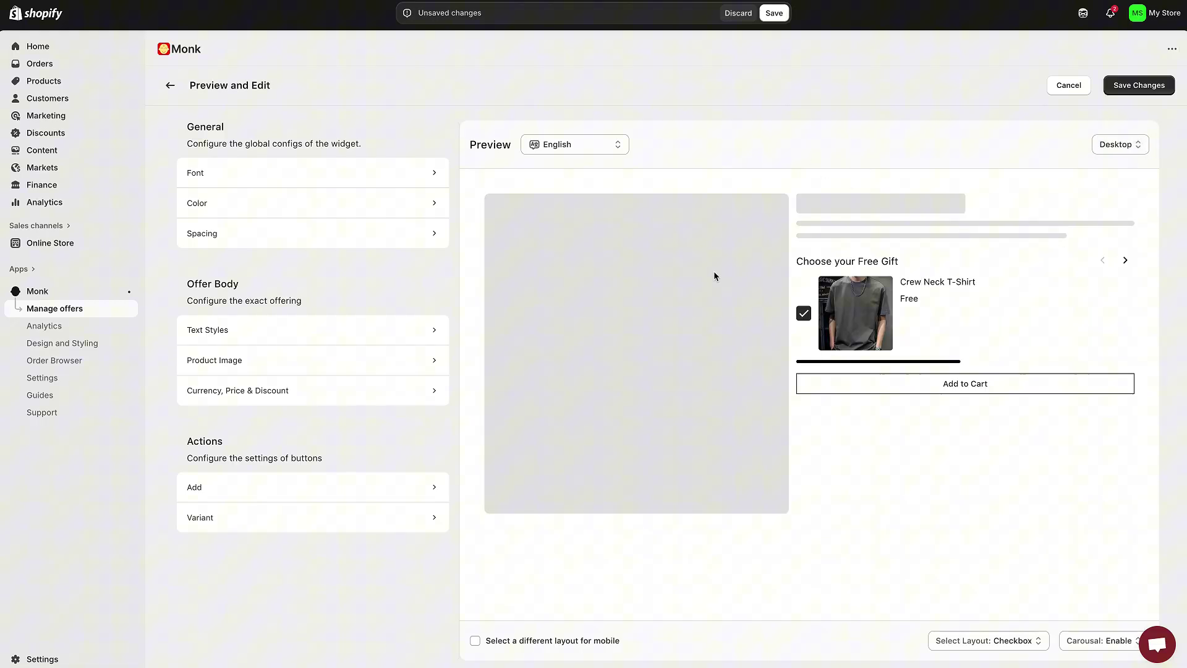
Browse the widget's Font and Color settings panels without changing them.
left_click(395, 182)
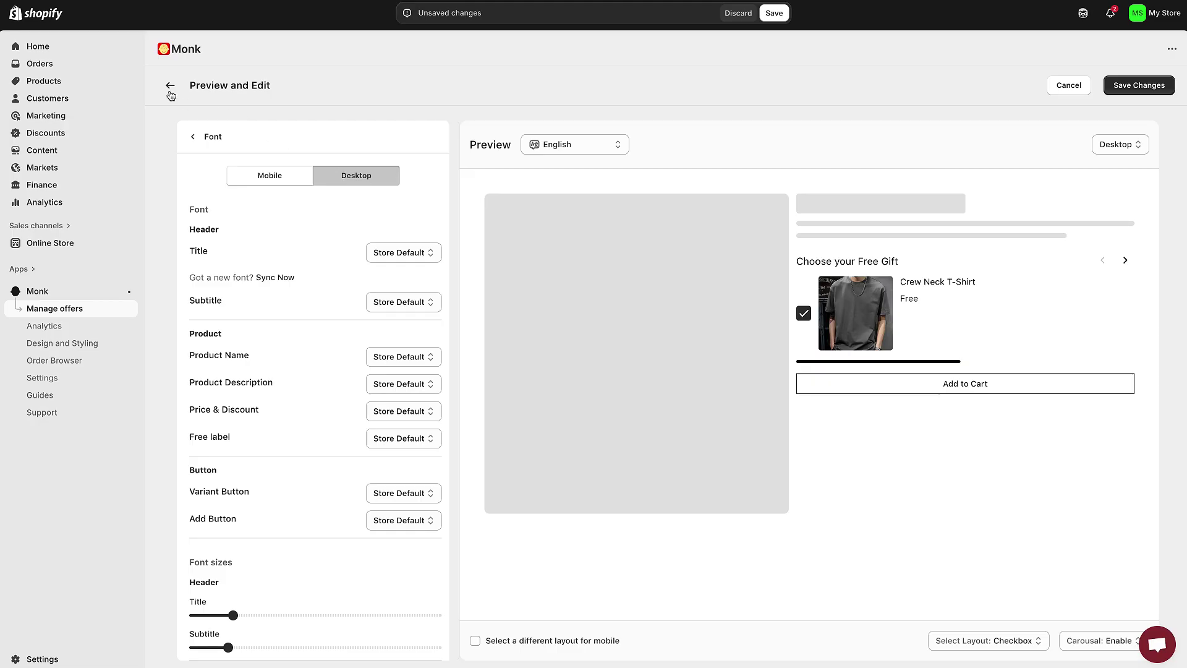
left_click(193, 136)
left_click(212, 203)
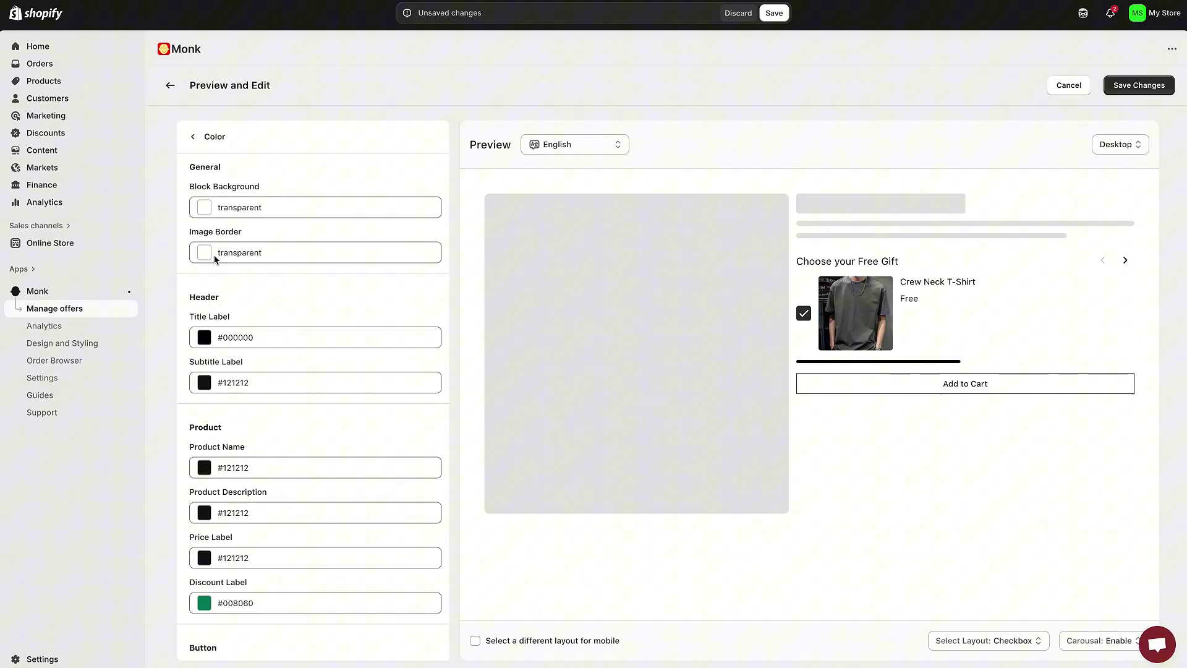
left_click(193, 136)
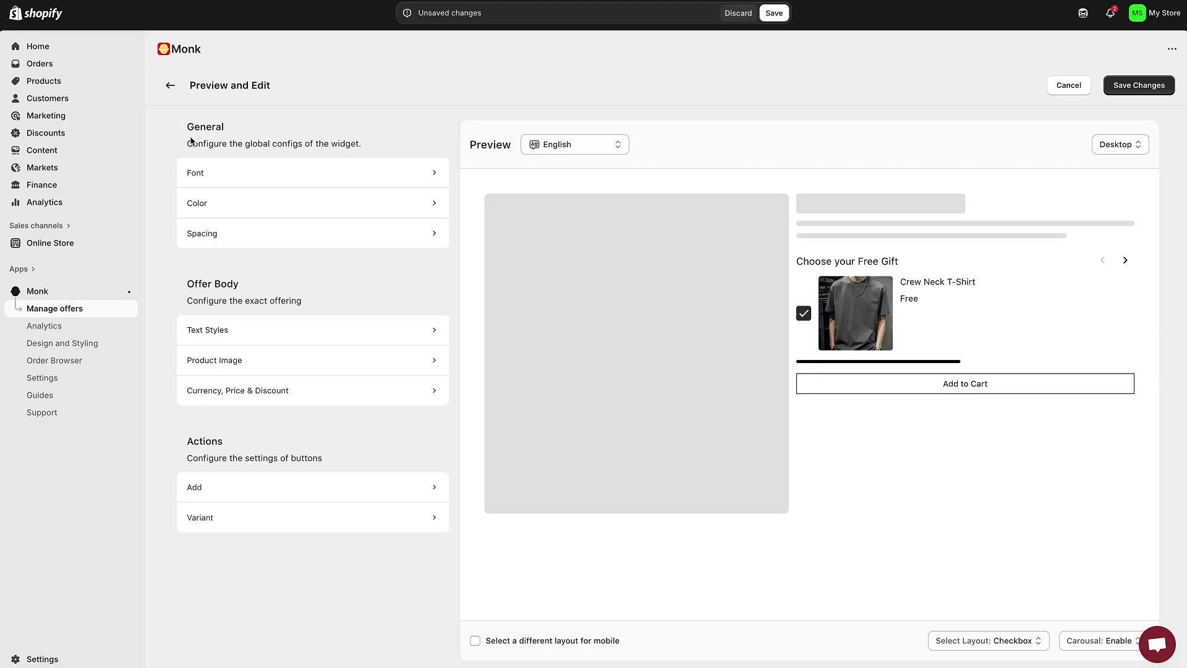
Save the checkbox design and add Crew Neck T-Shirt as the auto offer's gift product.
left_click(1118, 91)
scroll(598, 486, "down", 2)
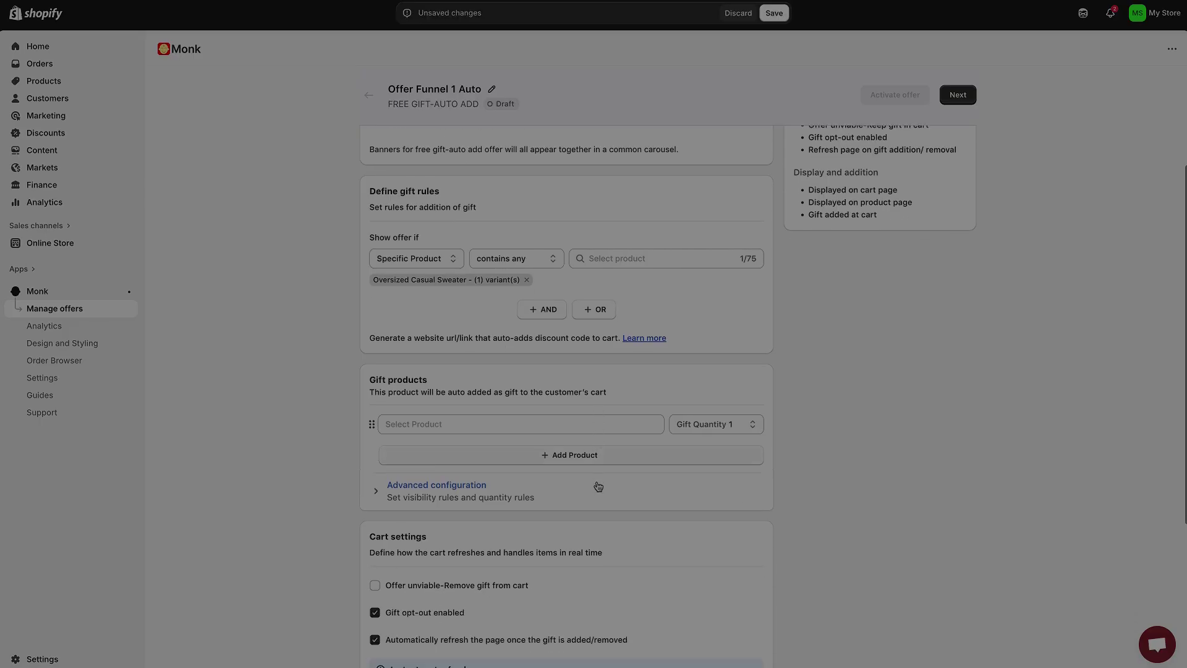
left_click(584, 431)
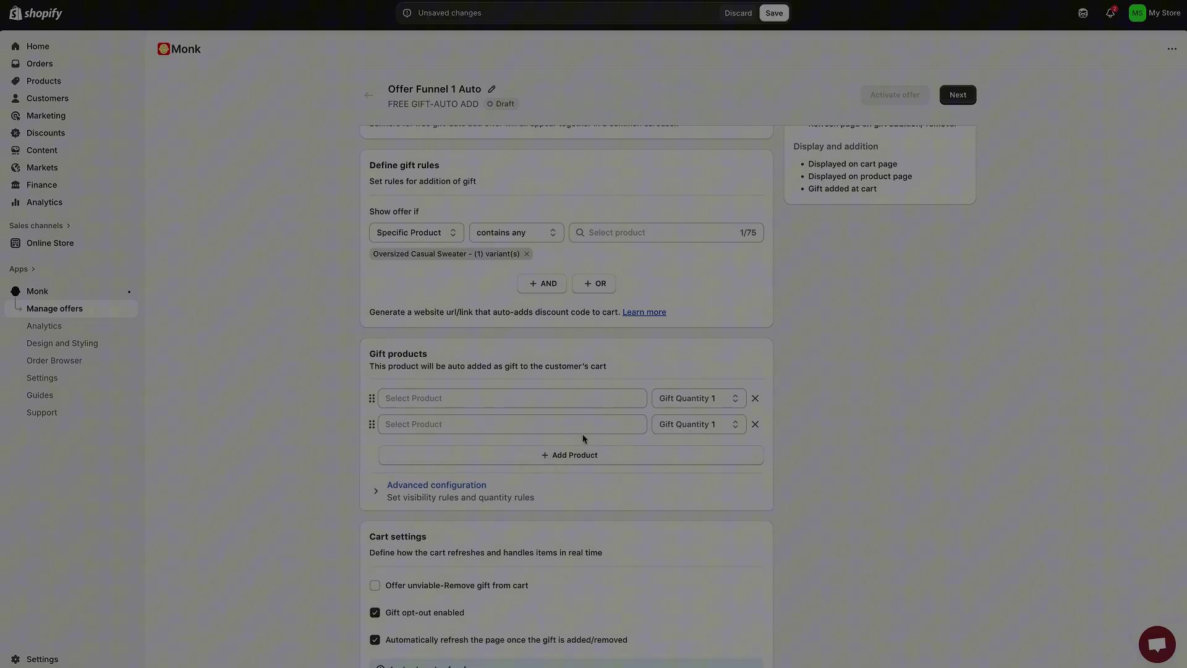
left_click(755, 424)
left_click(592, 398)
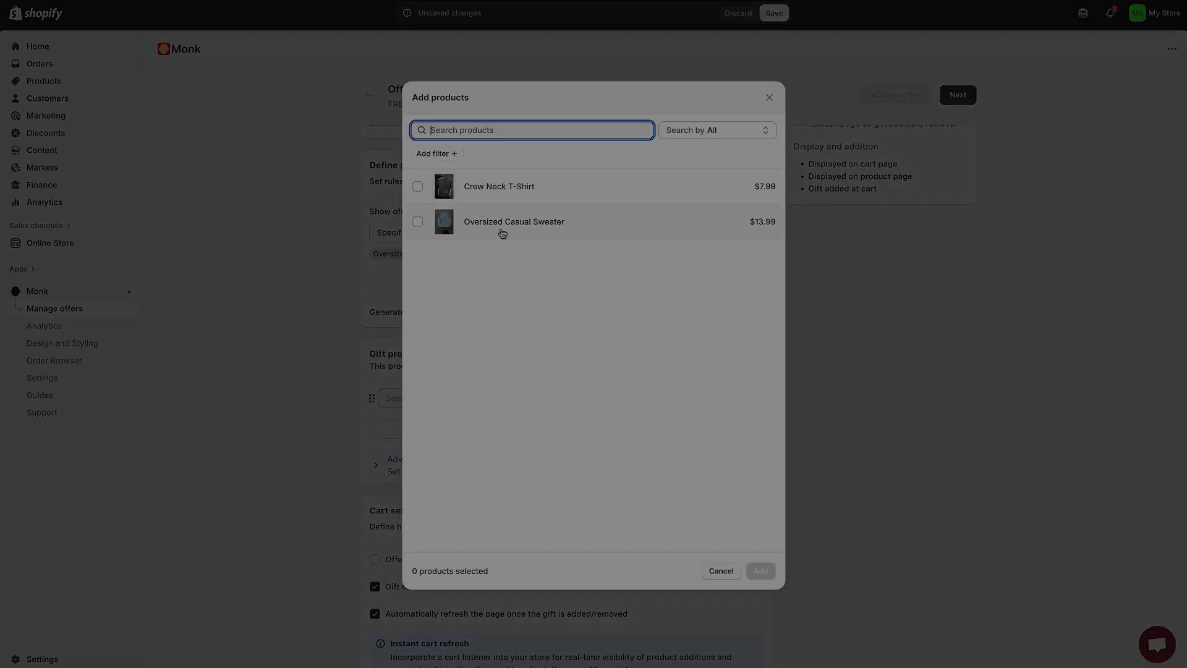
left_click(418, 186)
left_click(761, 571)
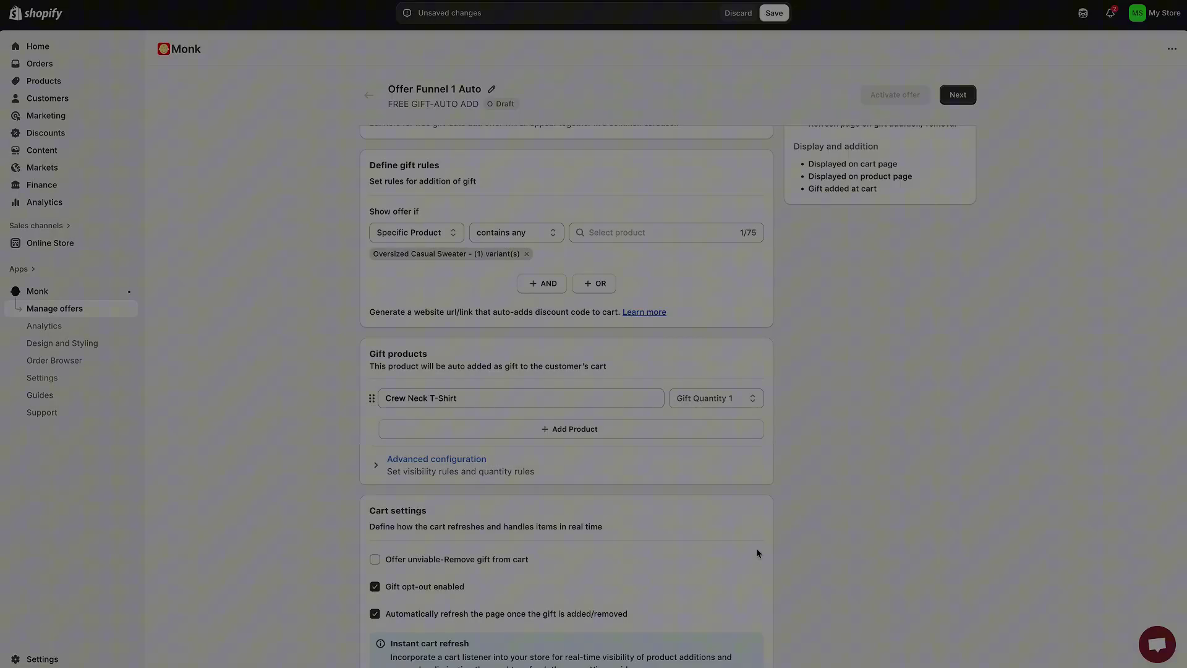
Expand the Schedule and Advanced configuration sections of the offer.
scroll(757, 550, "down", 4)
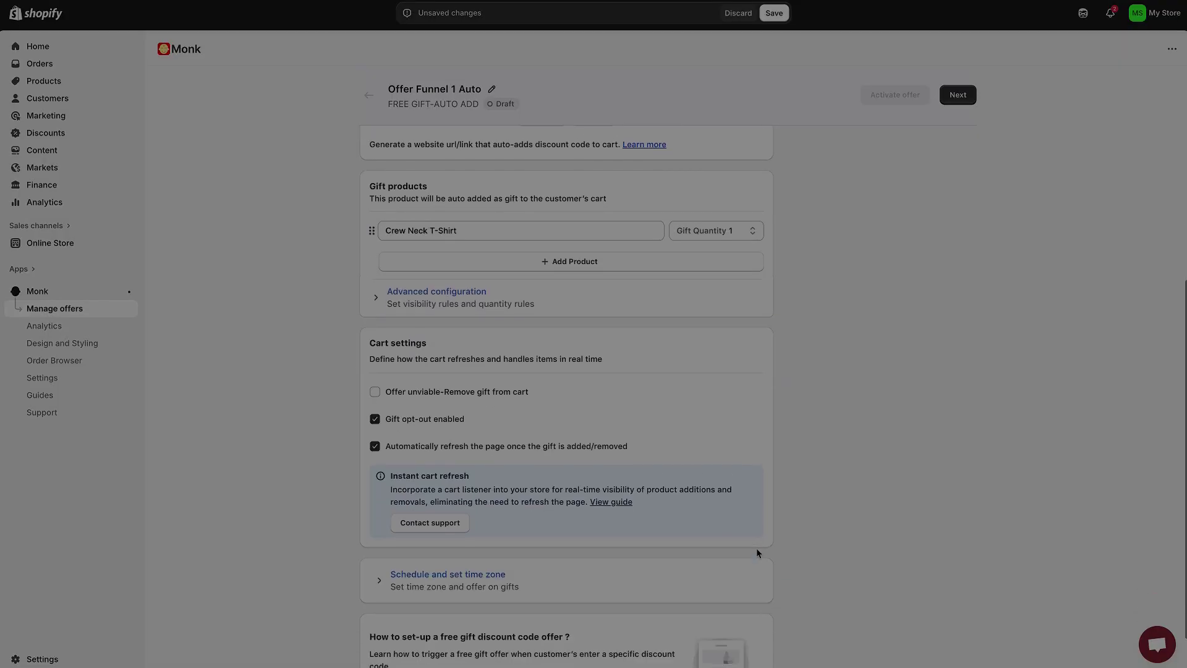
left_click(457, 517)
scroll(456, 517, "down", 1)
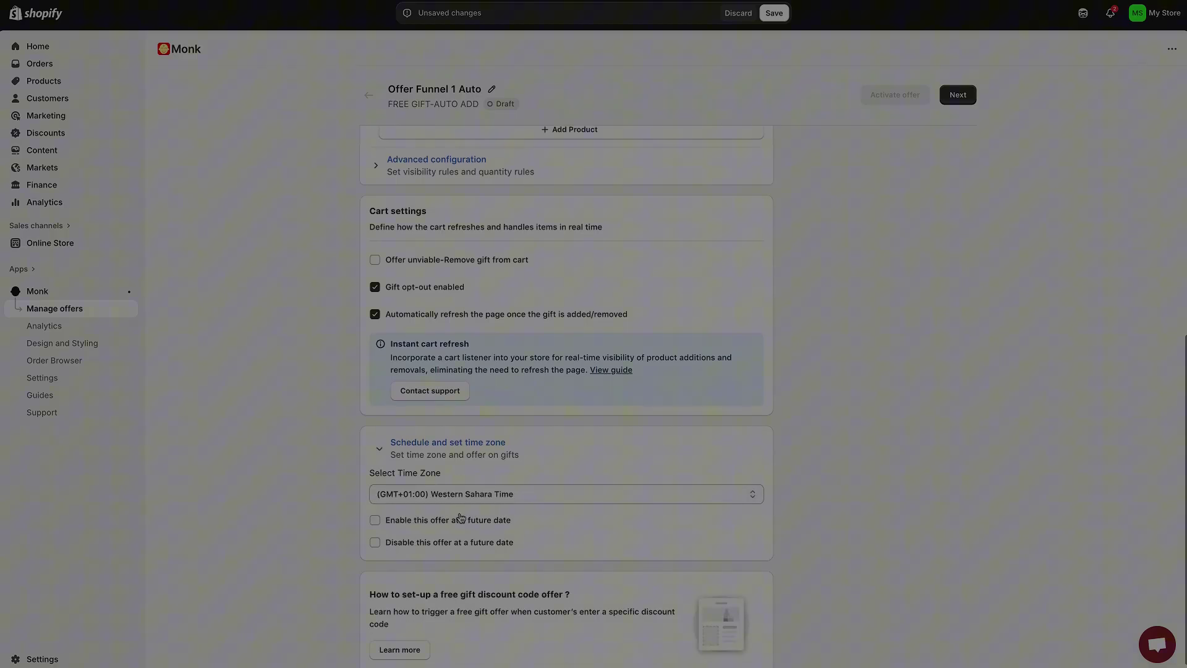
left_click(451, 167)
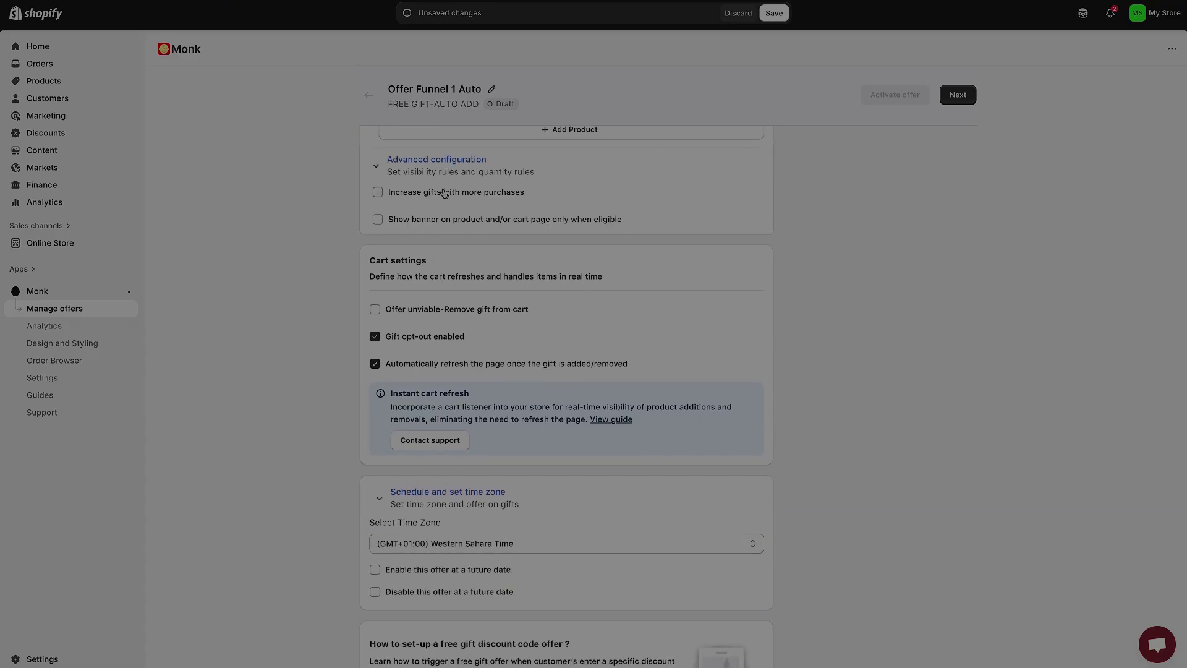
Go to Part 2: Customize text & design and keep English as the content language.
left_click(958, 94)
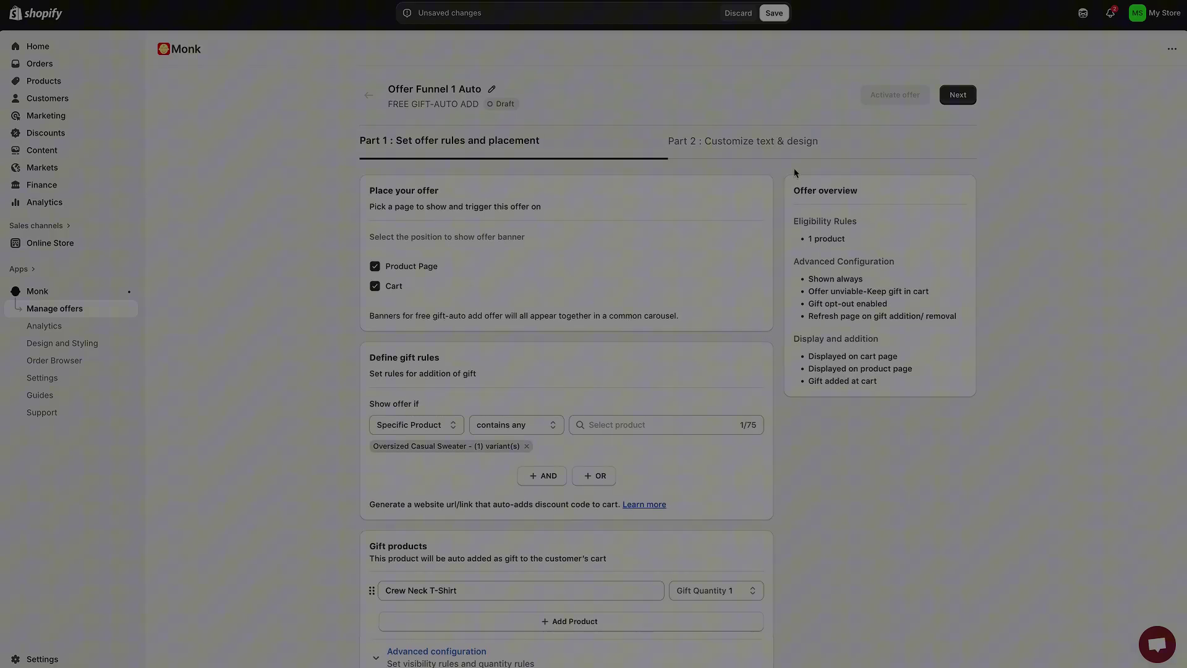
left_click(619, 240)
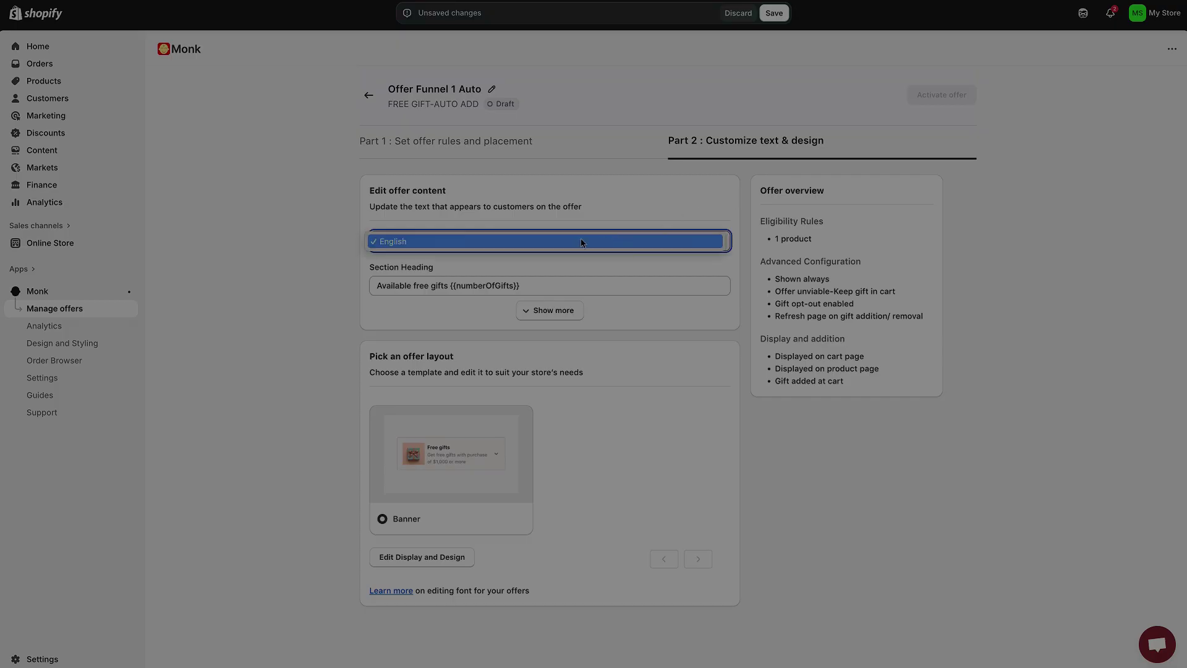
left_click(619, 241)
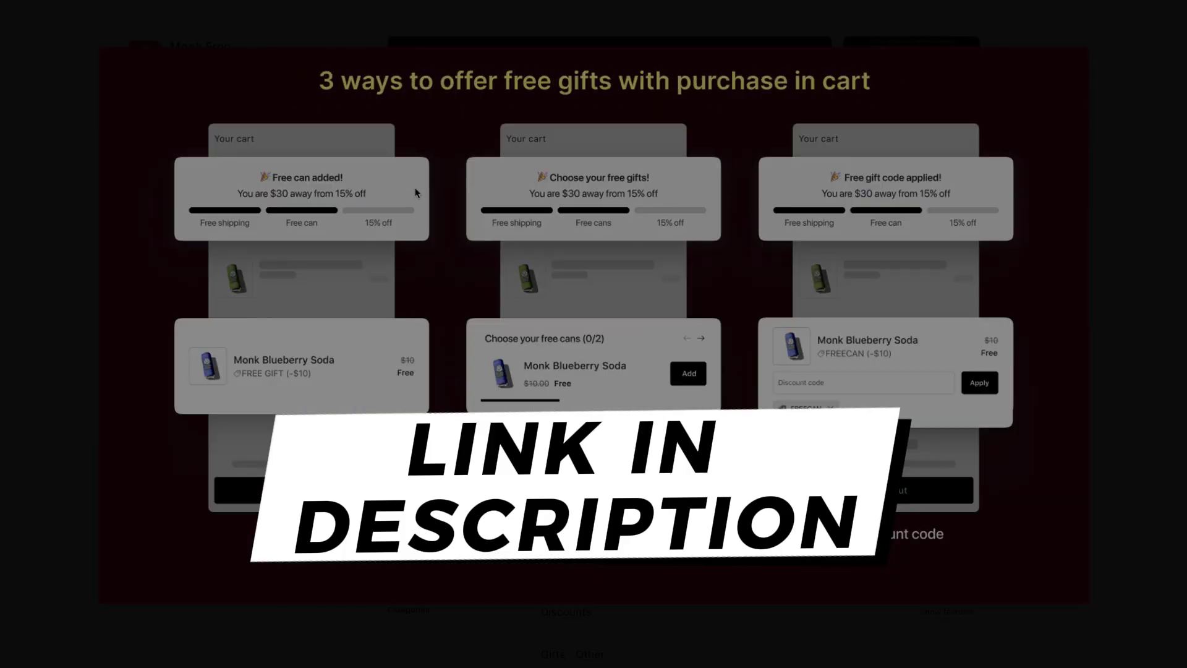
key("Right")
key("Right")
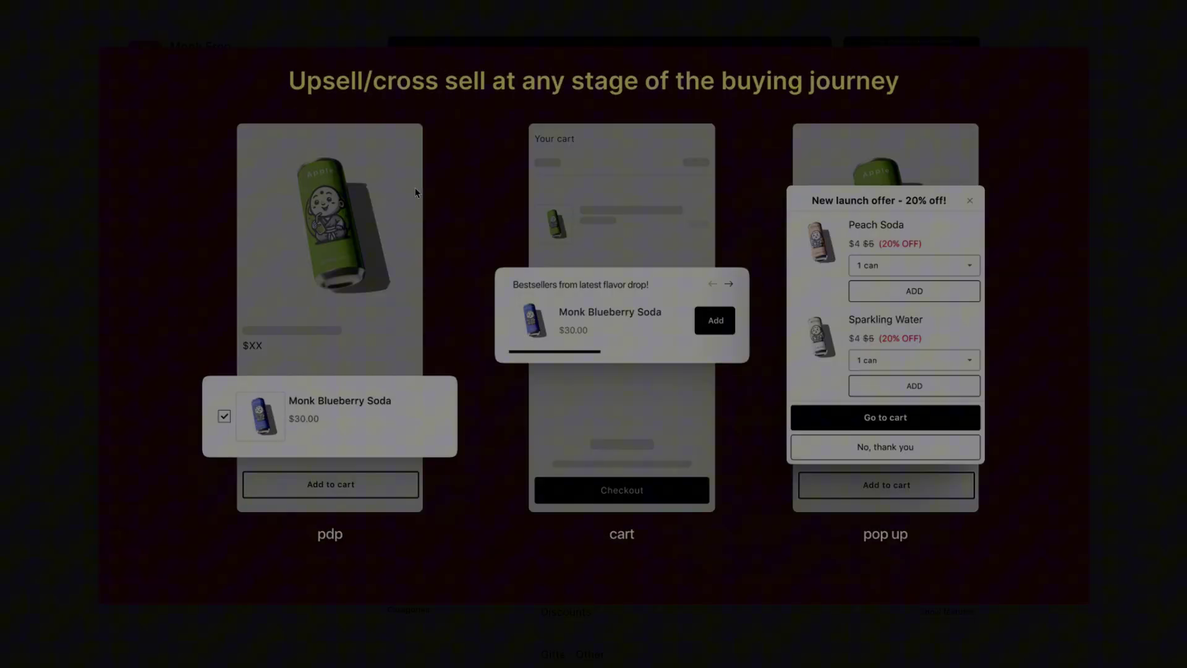